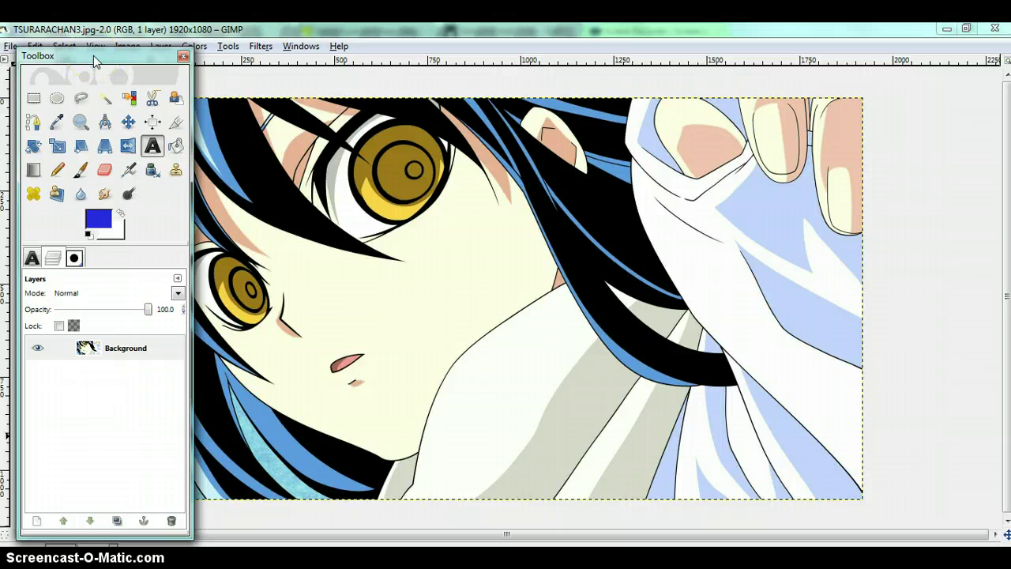
Step: Tidy the Toolbox and show the Text tool options with FairydustB font, size 15, blue
mouse_move(93, 55)
mouse_down()
mouse_move(79, 50)
mouse_move(91, 64)
mouse_up()
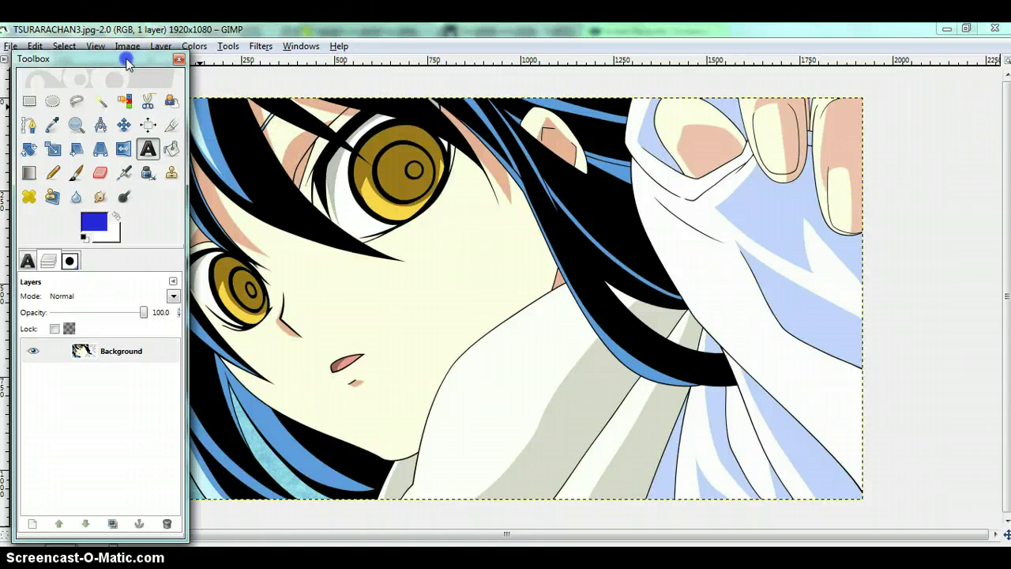
drag(127, 63, 127, 68)
click(27, 266)
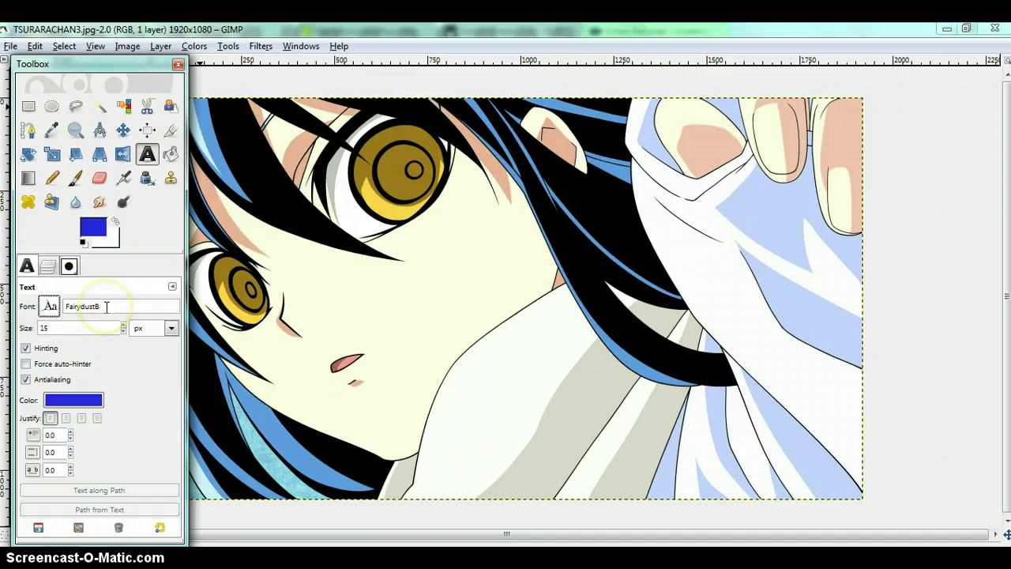
Step: Type 'Hello' on the canvas and enlarge the font to about 441 px
click(314, 239)
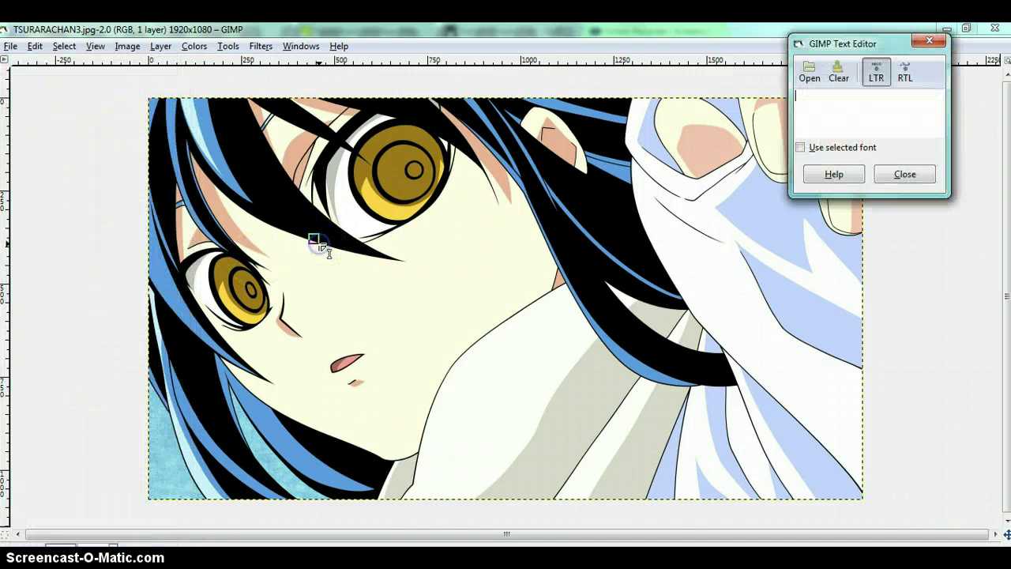
text(Hello)
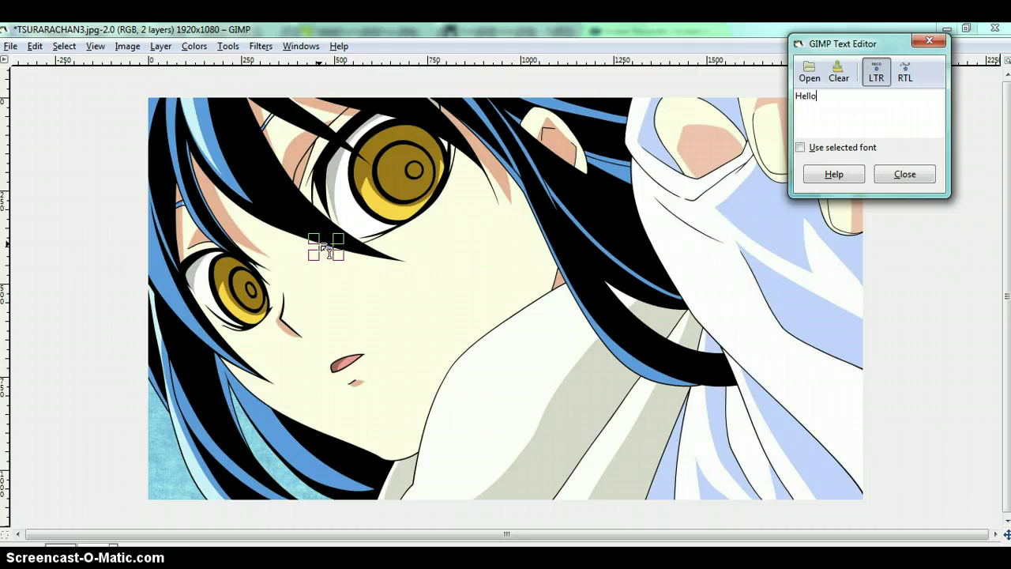
click(905, 174)
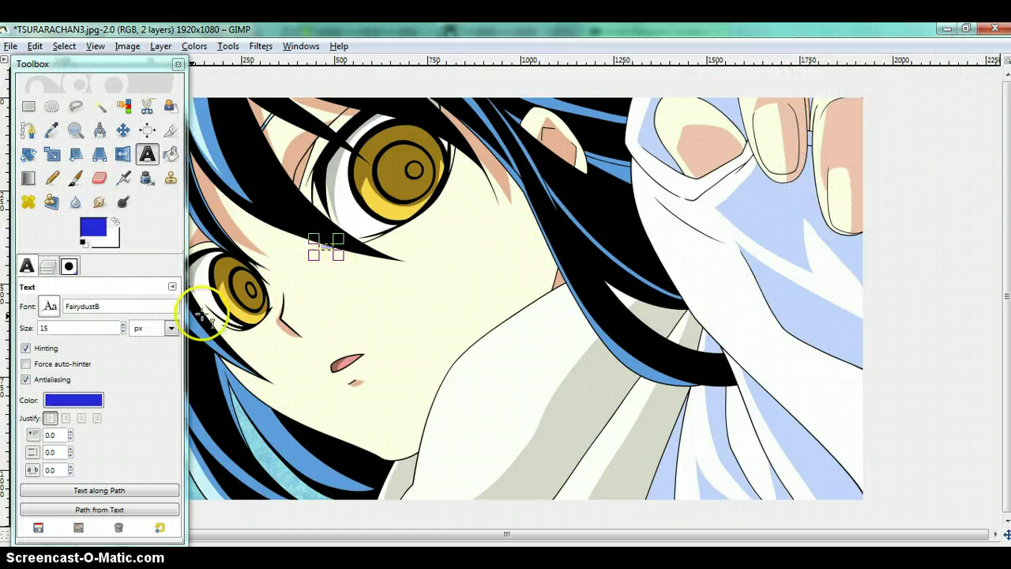
click(123, 325)
click(122, 325)
text(441)
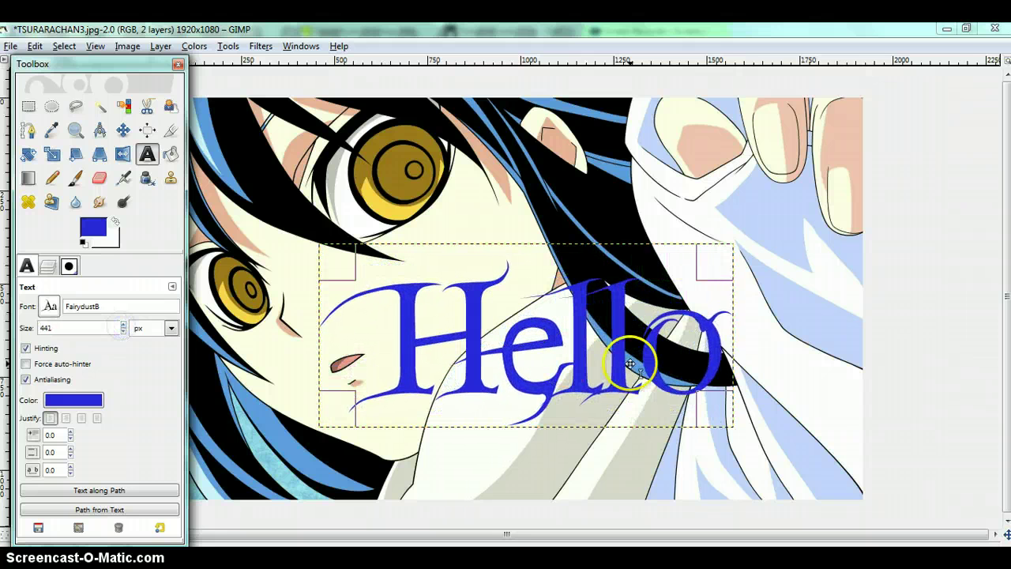
Step: Move the Hello text up-left so it sits across the girl's eyes
key(Tab)
mouse_move(609, 364)
mouse_down()
mouse_move(552, 270)
mouse_move(491, 264)
mouse_up()
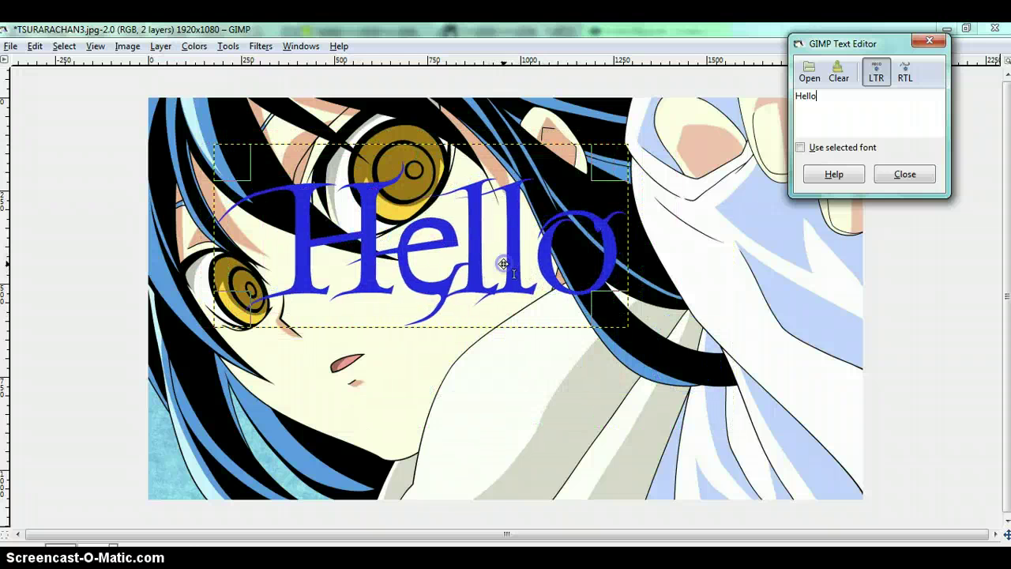
key(Tab)
Step: Turn the Hello text layer's letter shapes into a selection with Alpha to Selection
click(905, 174)
click(241, 221)
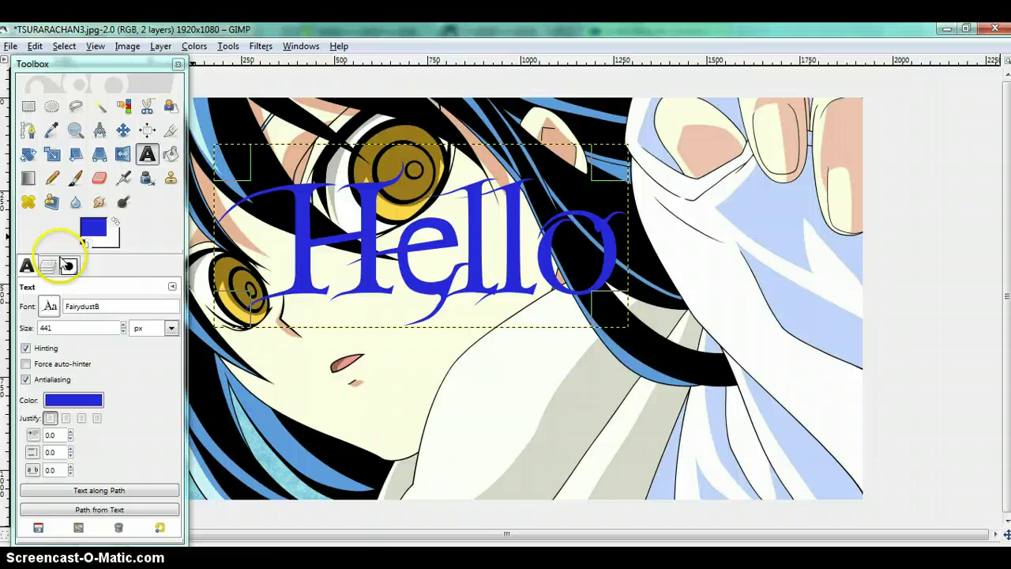
click(47, 266)
click(131, 378)
click(132, 360)
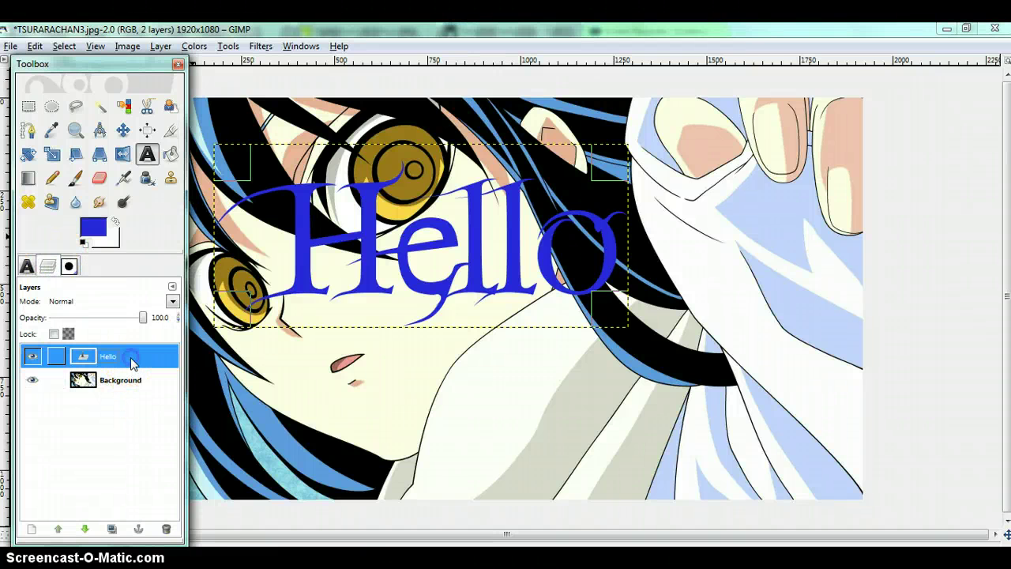
right_click(132, 362)
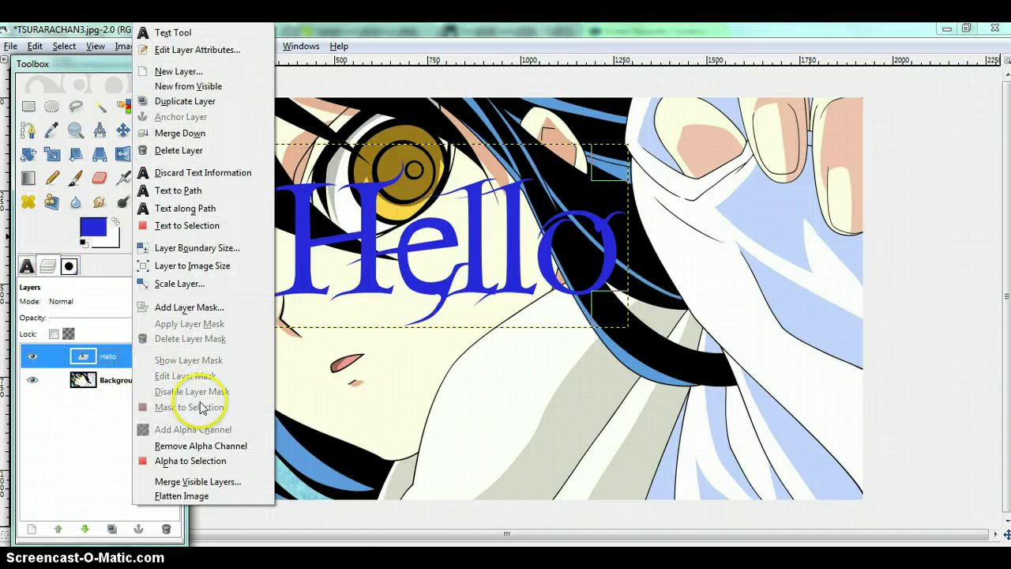
click(202, 461)
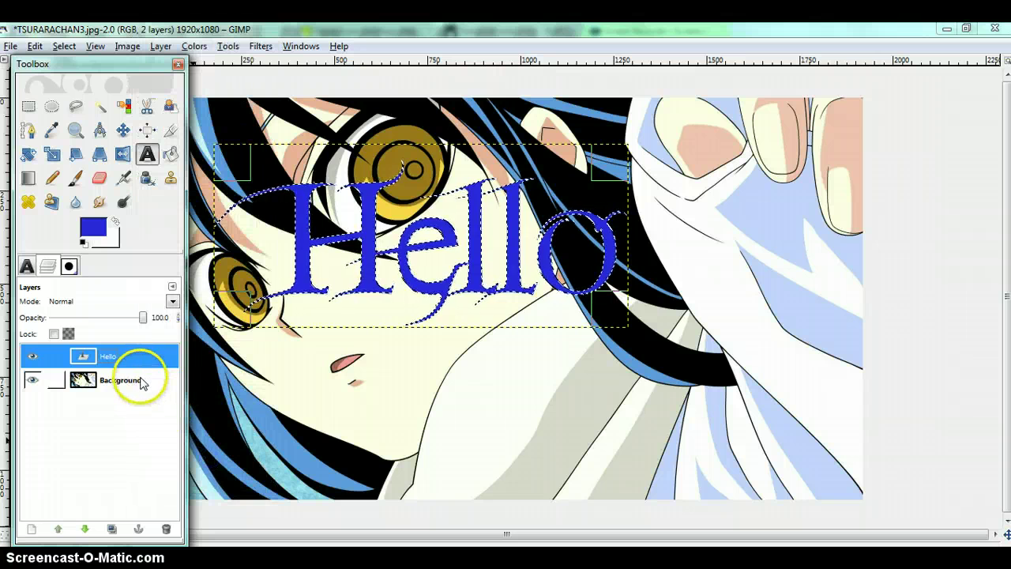
Step: Copy the Background picture inside the Hello letter selection
click(141, 382)
click(139, 389)
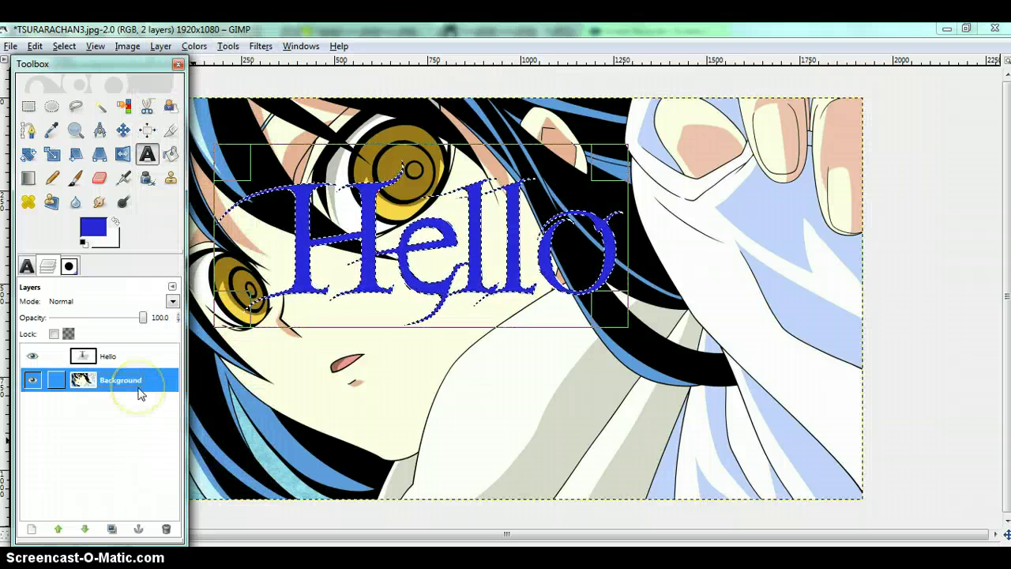
click(35, 46)
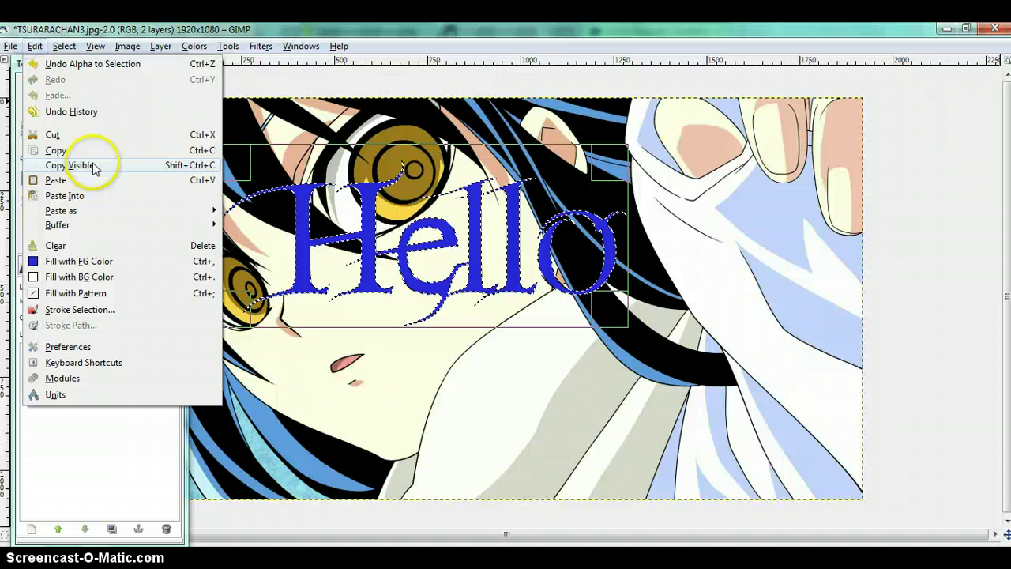
click(96, 151)
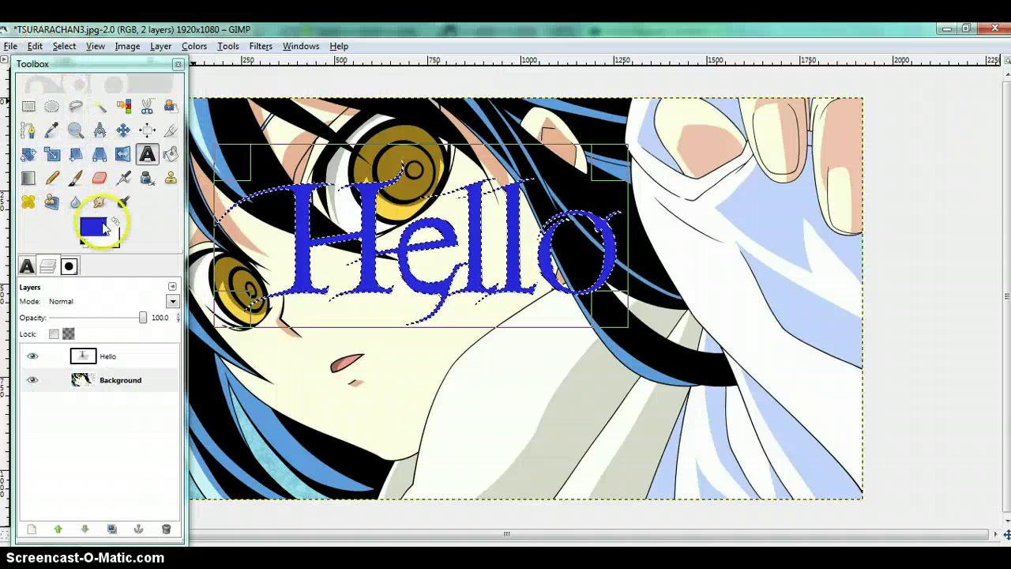
Step: Paste the copied picture as a floating layer above the Hello text layer
click(128, 359)
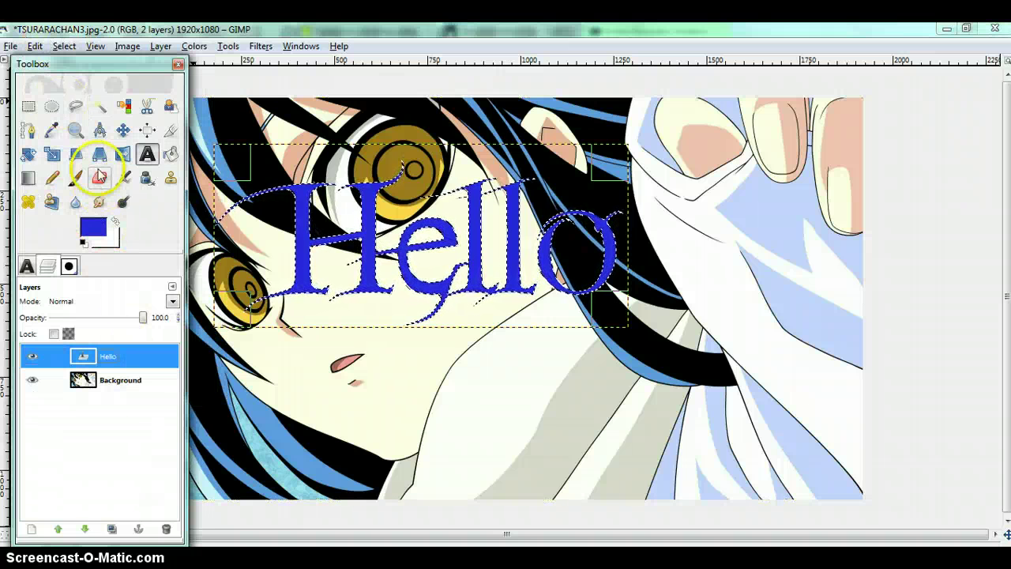
click(35, 47)
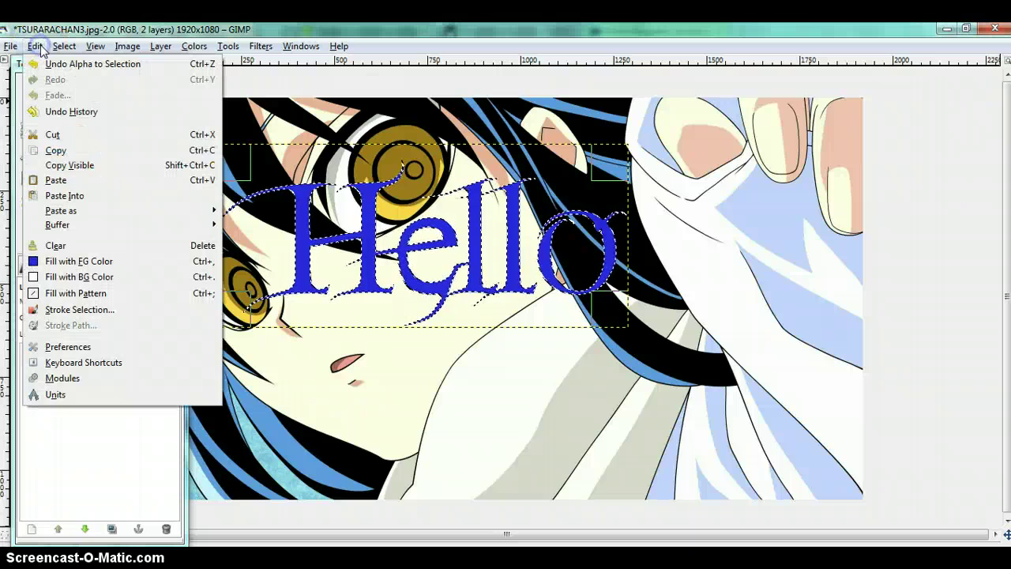
click(79, 180)
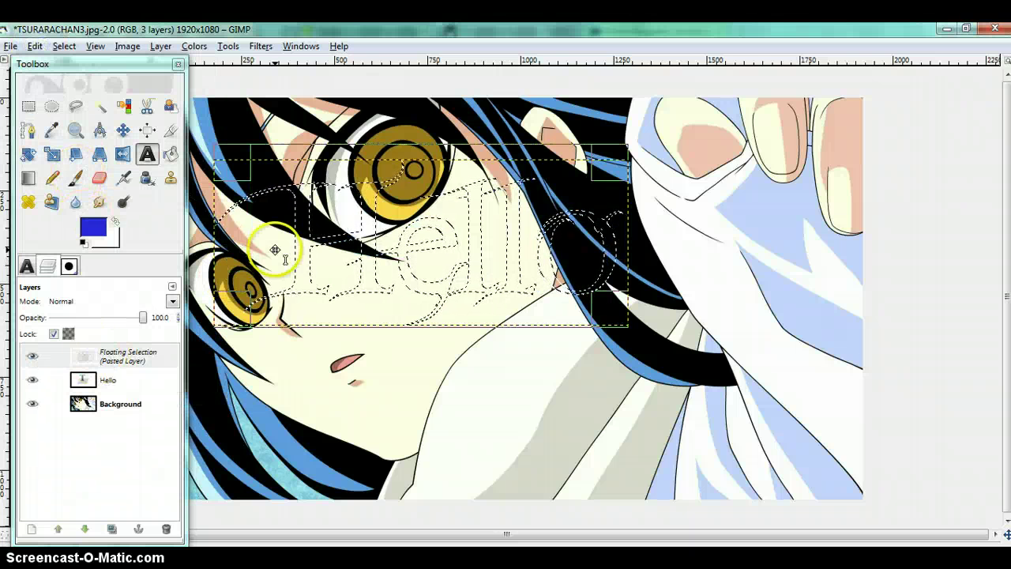
drag(271, 293, 573, 326)
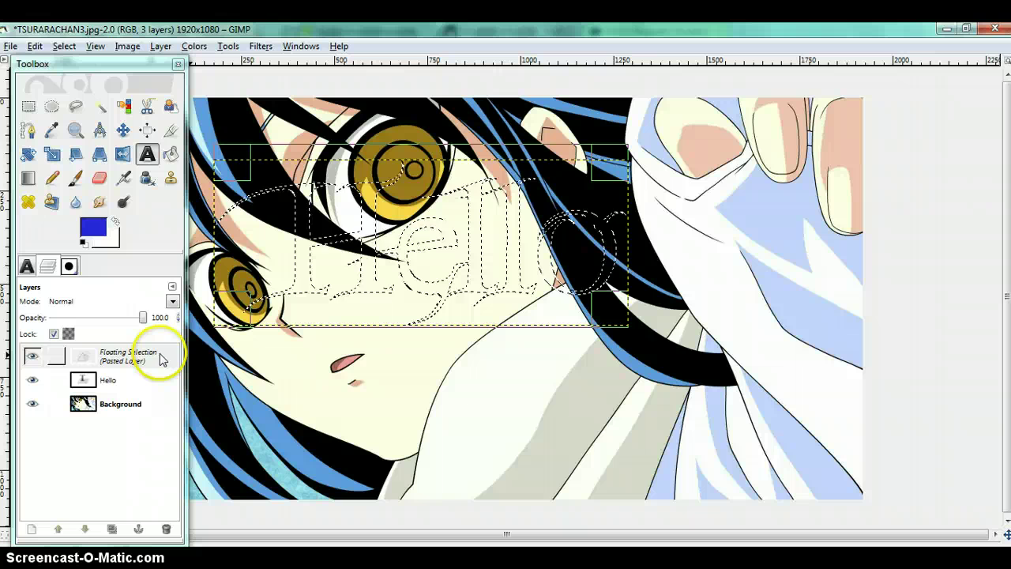
Step: Create a maximized 1920×1080 image with transparent fill, then return to the TSURARACHAN3 picture
click(14, 47)
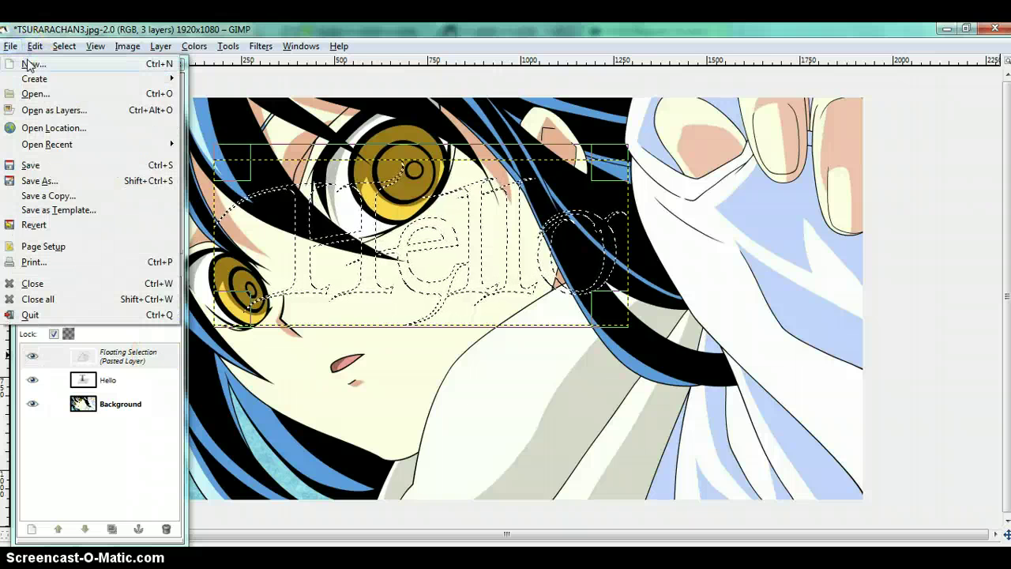
click(29, 65)
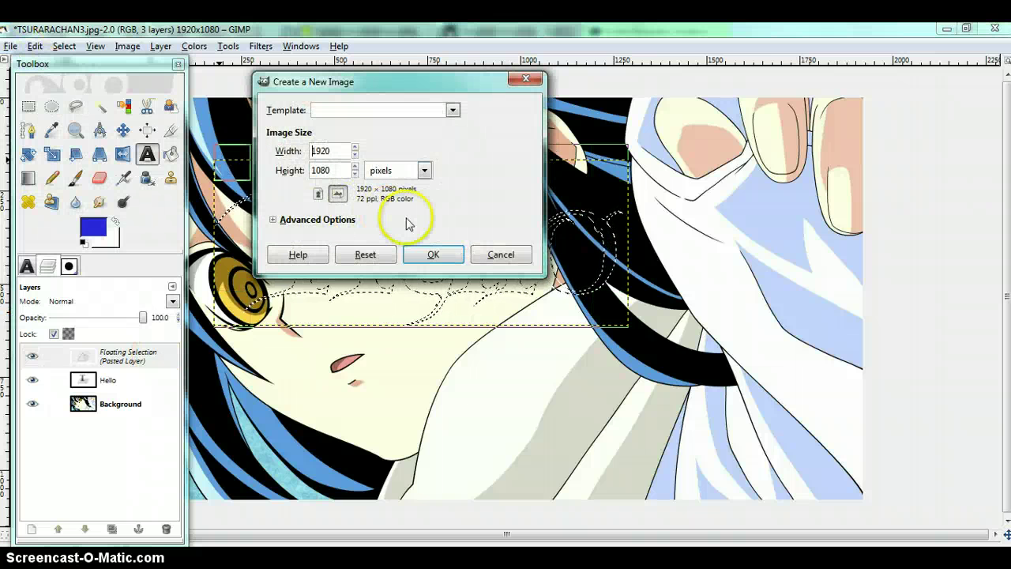
click(332, 223)
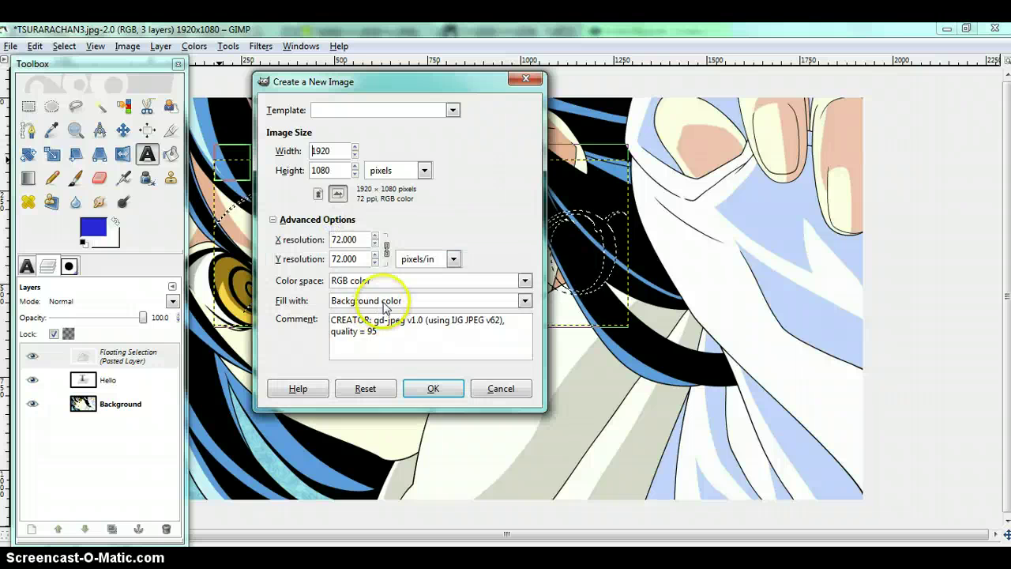
click(385, 308)
click(381, 370)
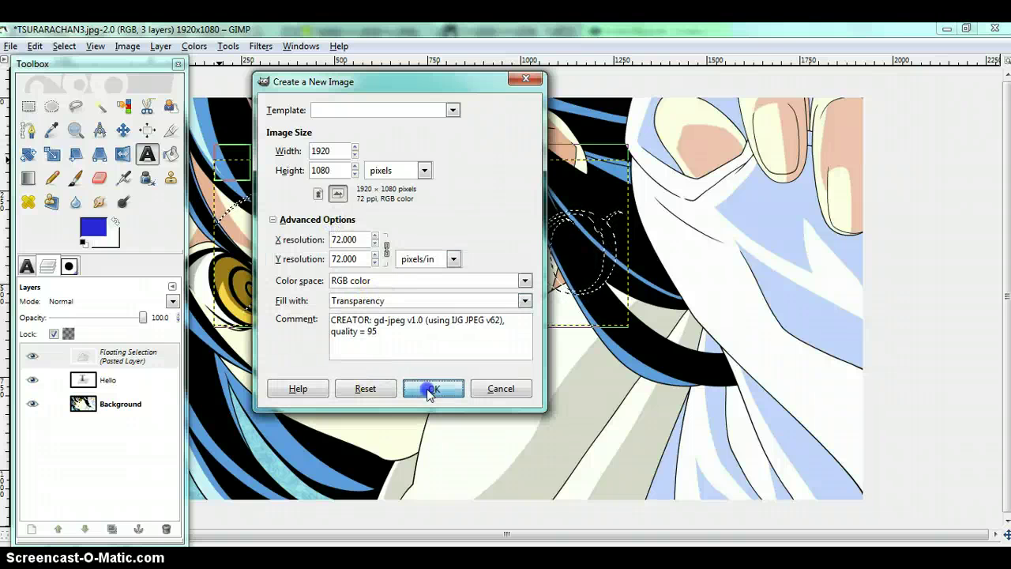
click(429, 389)
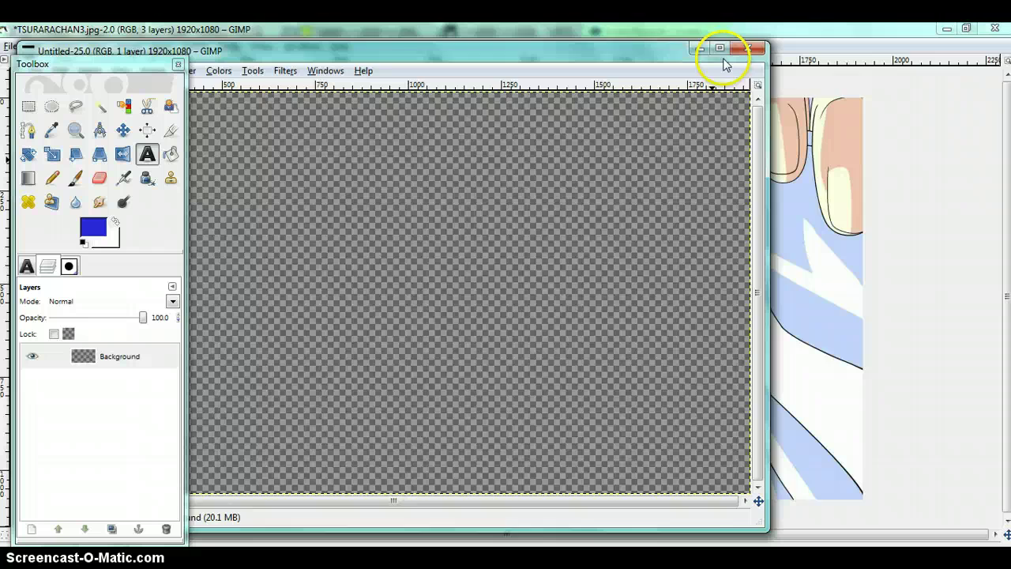
click(720, 49)
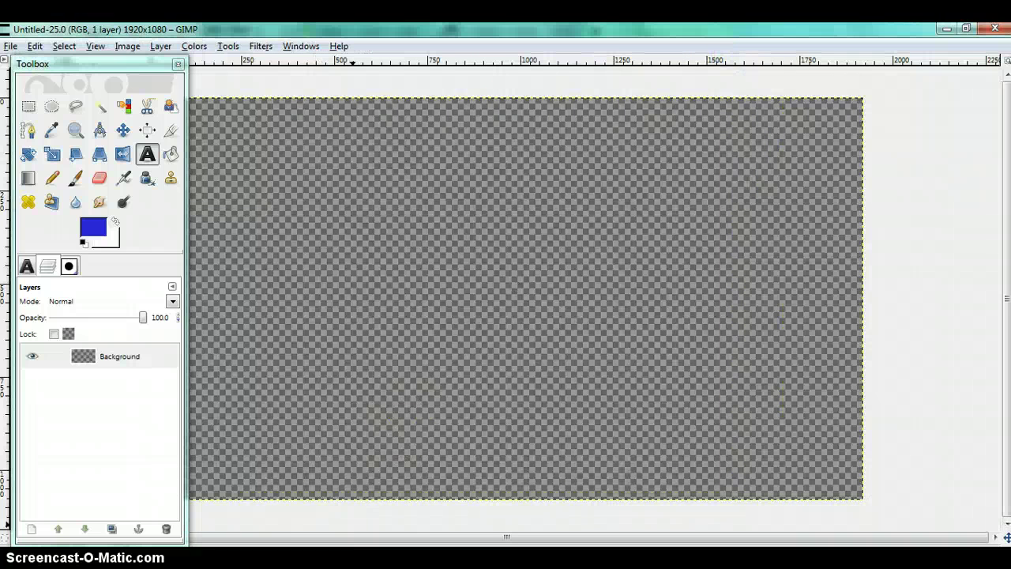
click(266, 524)
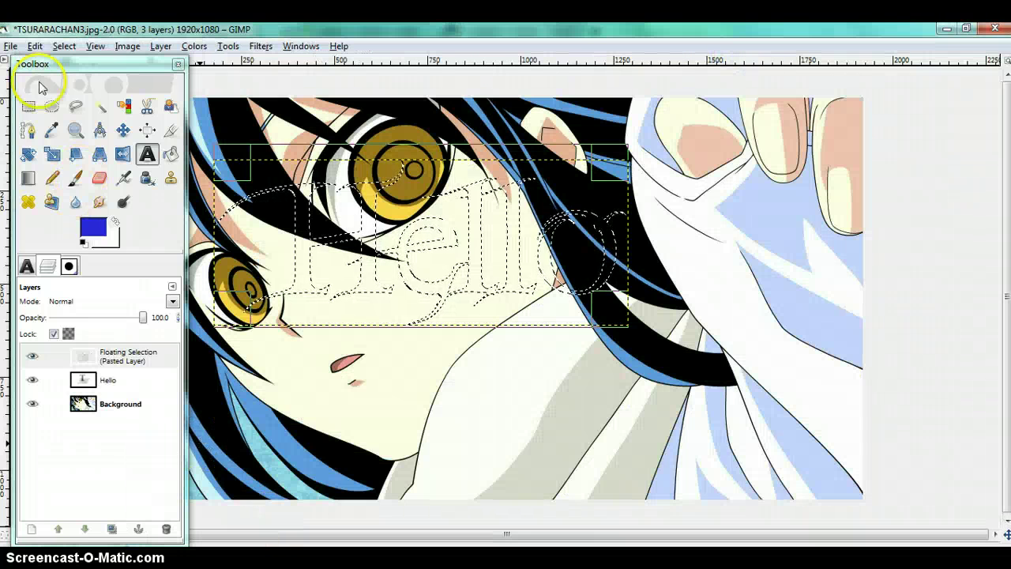
Step: Copy the floating Hello-shaped picture layer
click(120, 353)
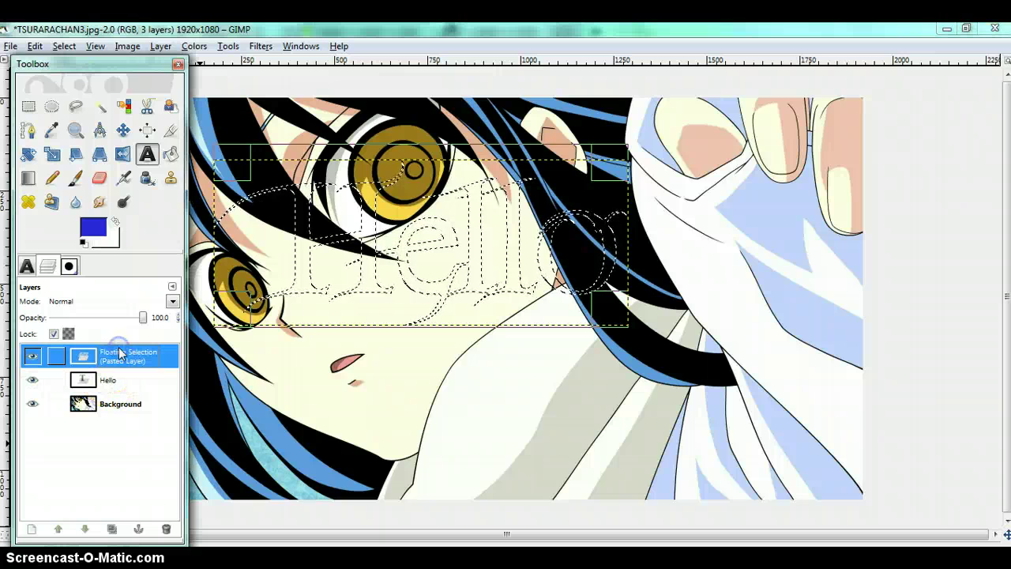
click(37, 46)
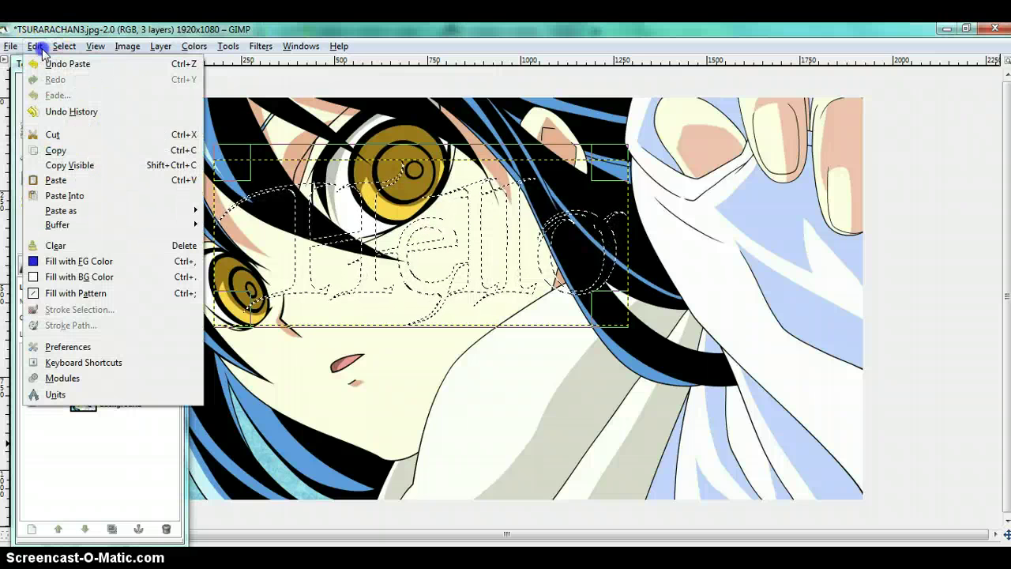
click(64, 151)
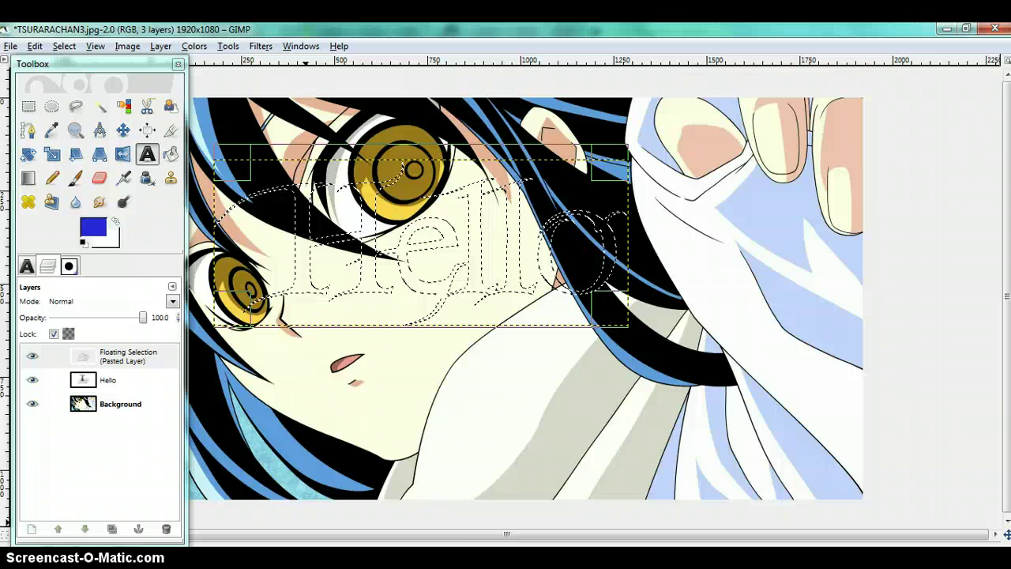
Step: Paste it into the Untitled transparent image as its own Pasted Layer
click(353, 525)
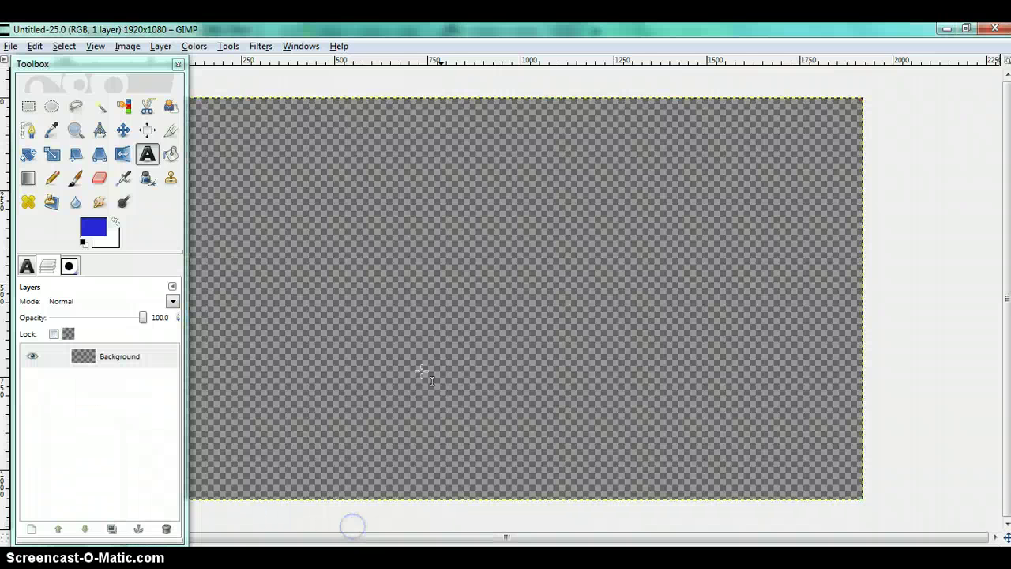
click(36, 46)
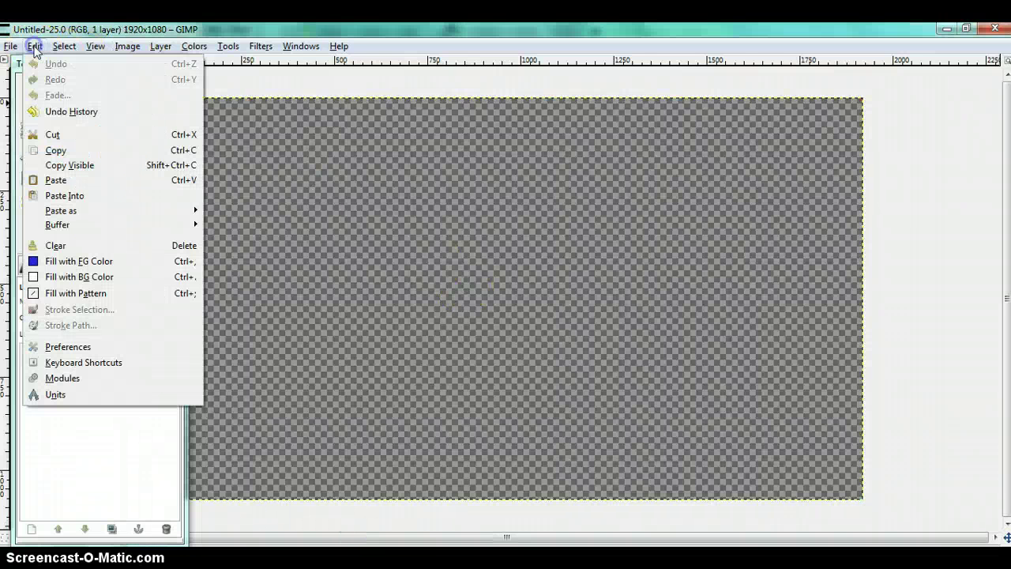
click(89, 182)
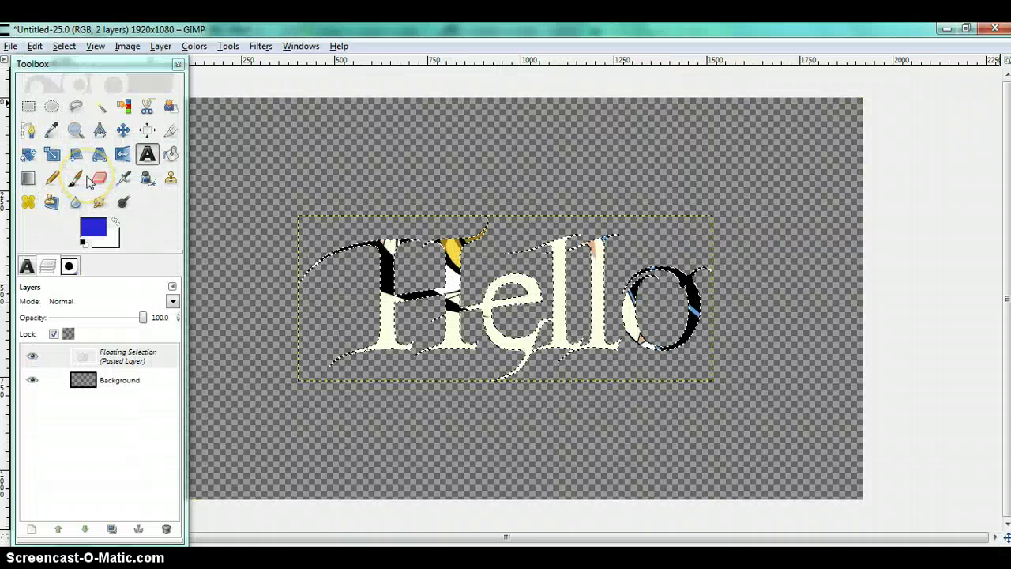
click(158, 45)
click(168, 65)
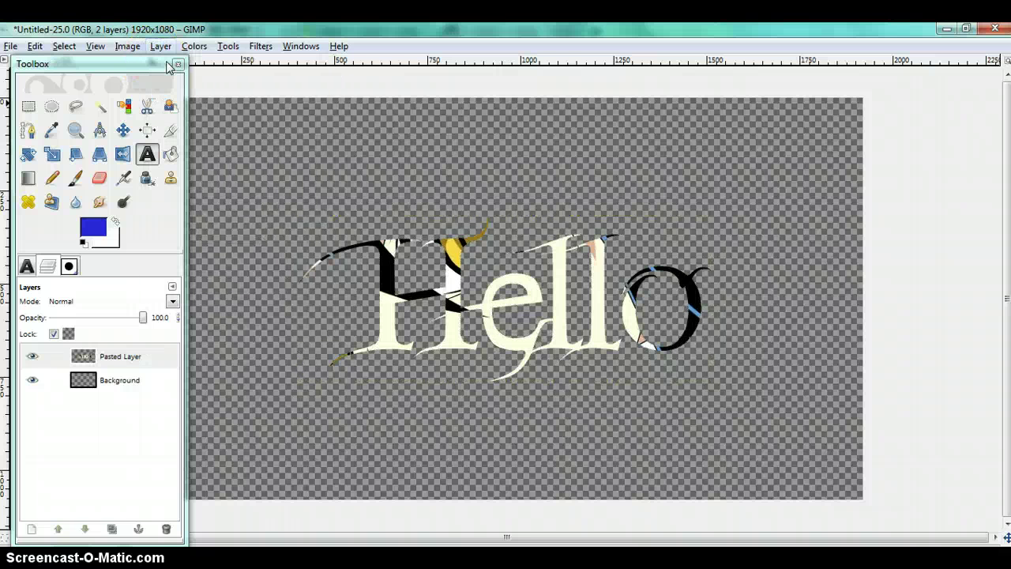
click(121, 355)
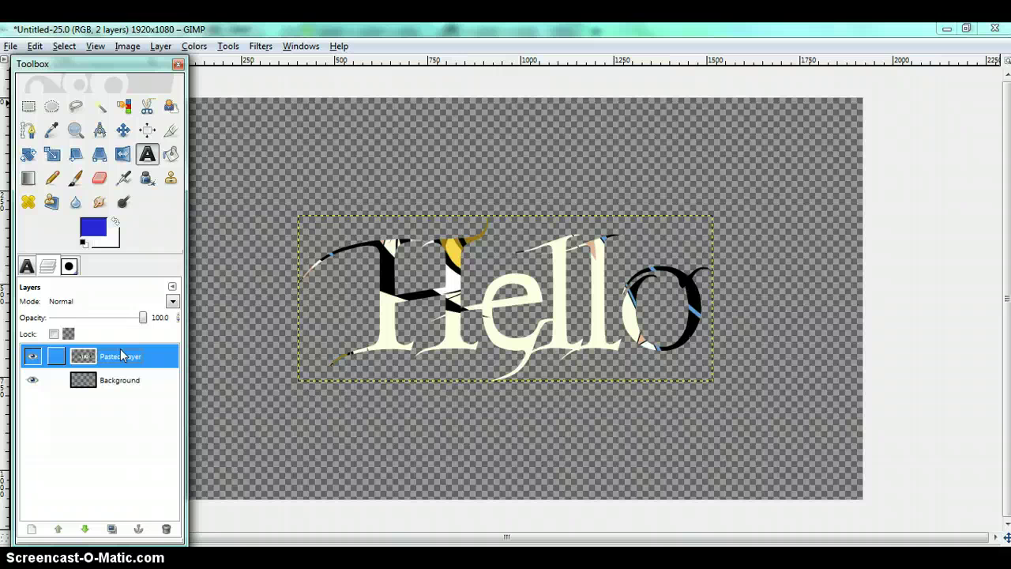
Step: Load the Pasted Layer's alpha as a selection and grow it by 3 pixels
right_click(121, 356)
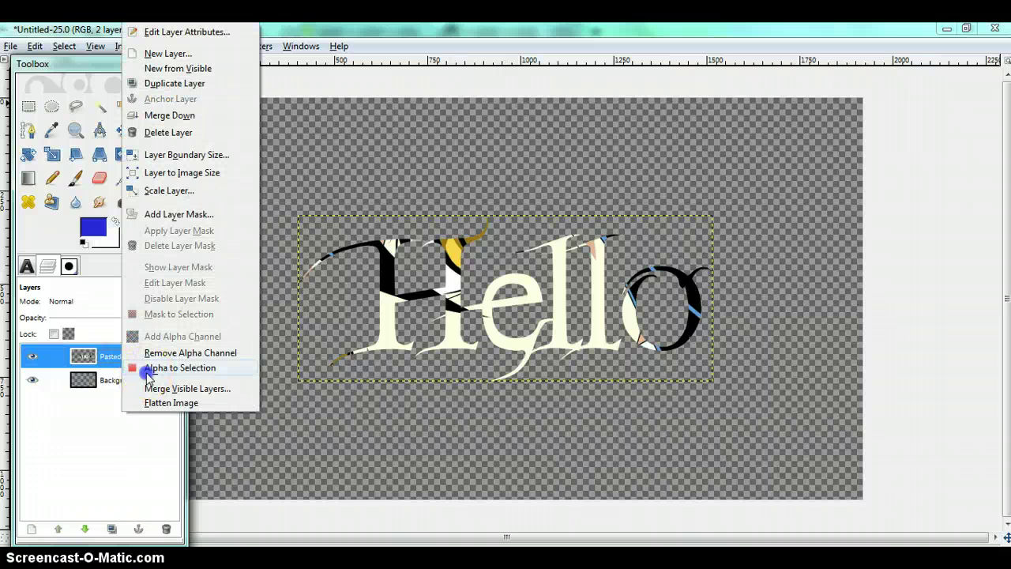
click(148, 369)
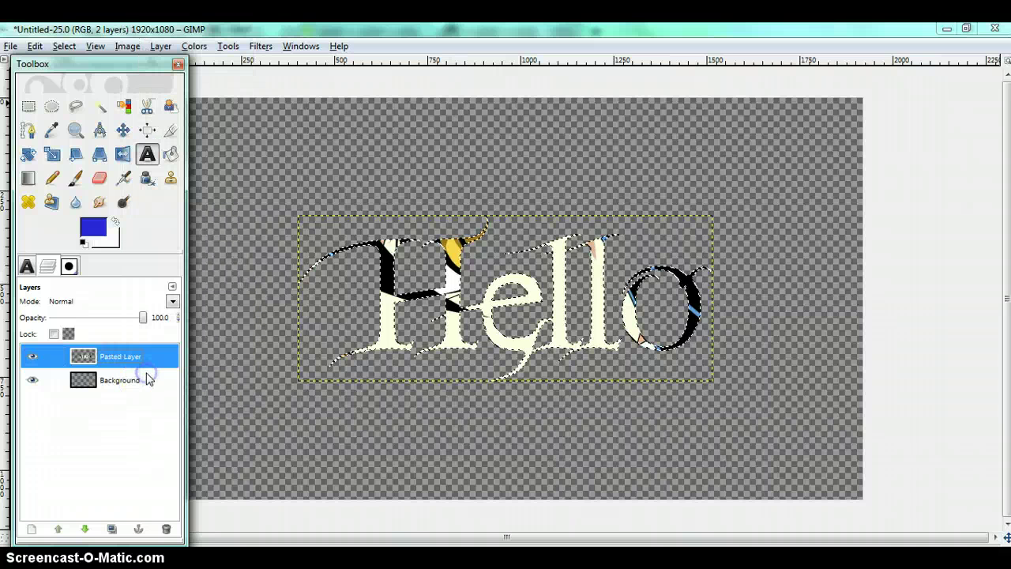
click(69, 52)
click(67, 49)
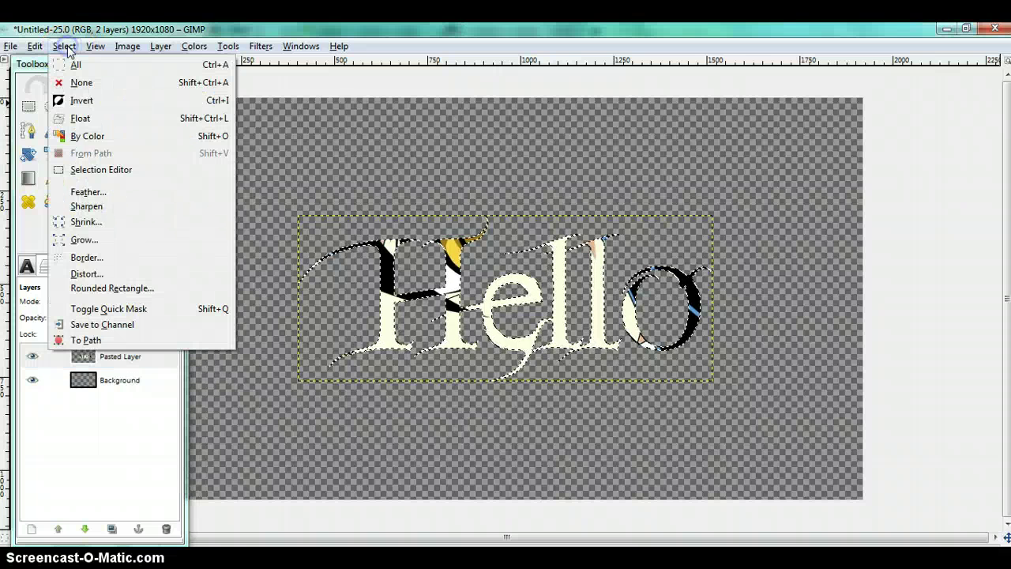
click(133, 239)
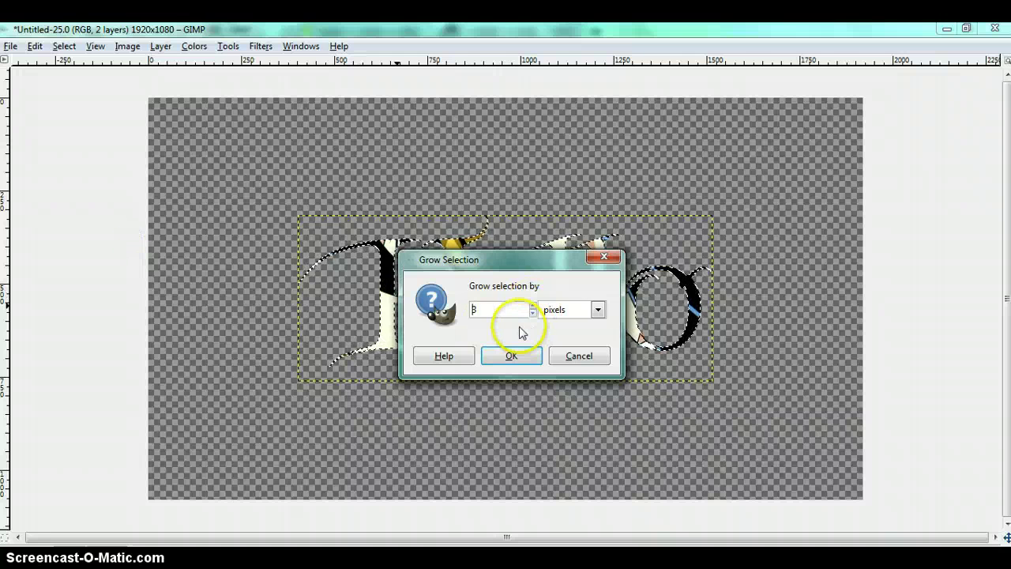
click(514, 355)
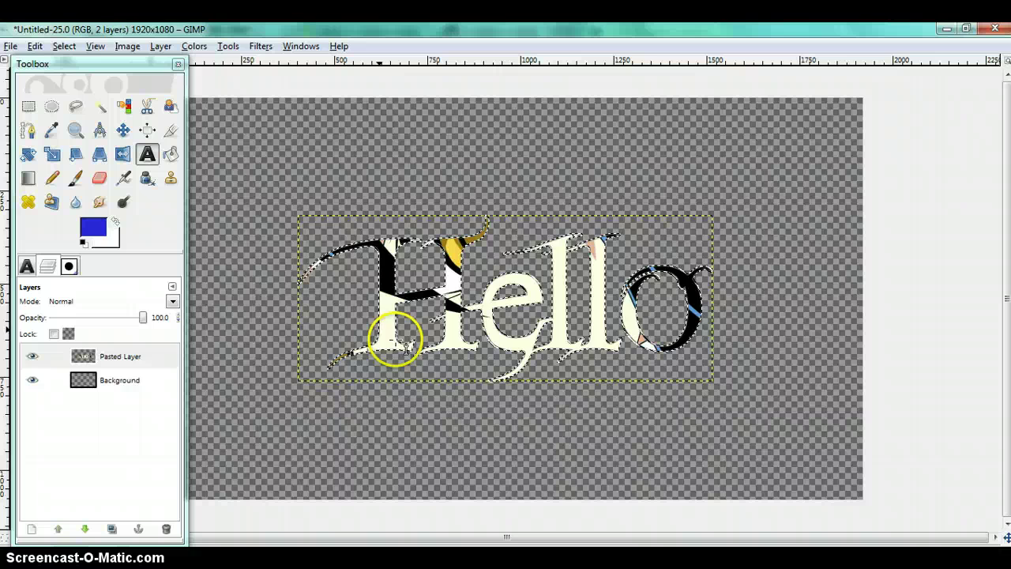
Step: Select the Background layer and set the foreground colour to pink
click(158, 380)
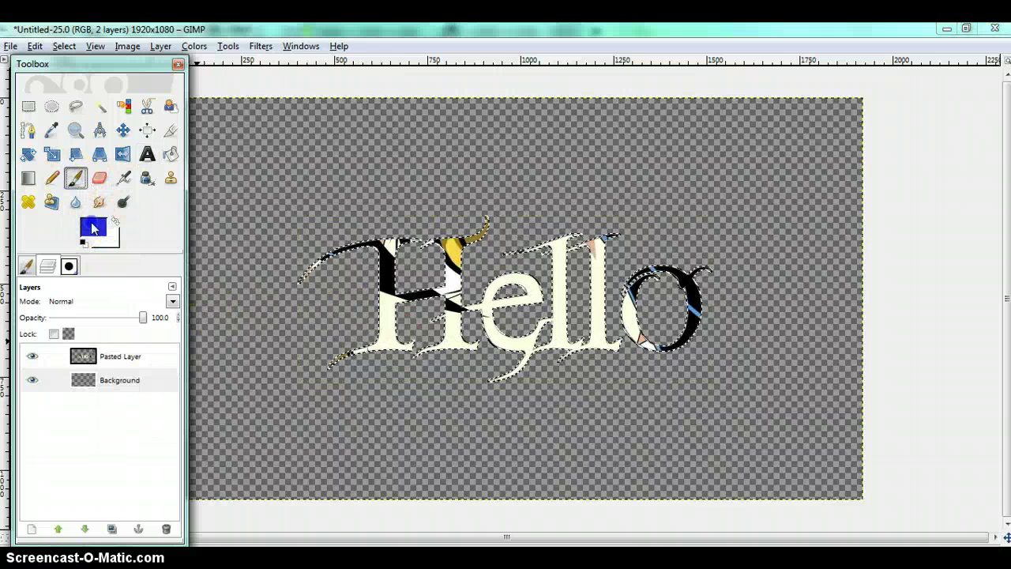
click(92, 226)
click(282, 254)
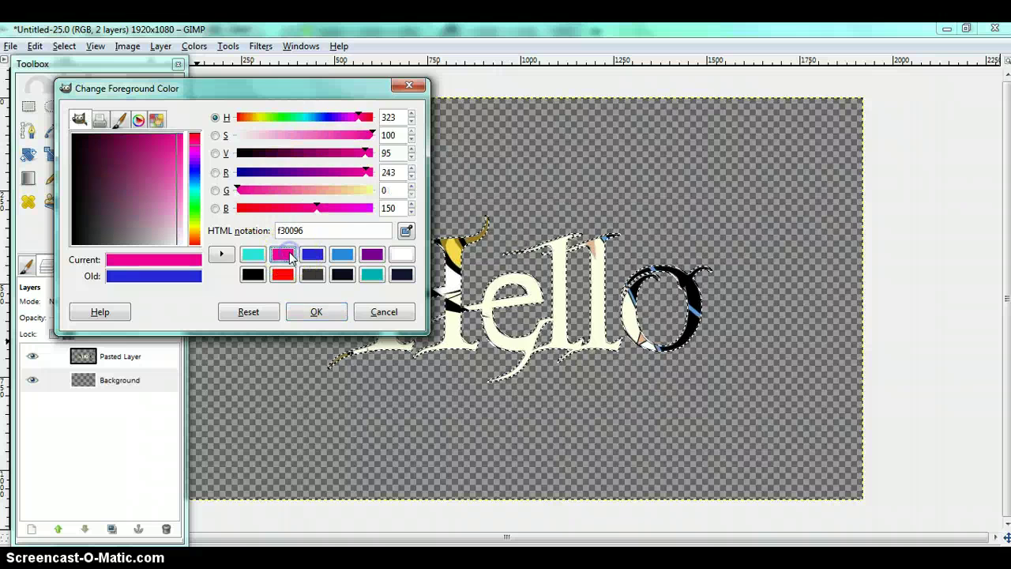
click(317, 311)
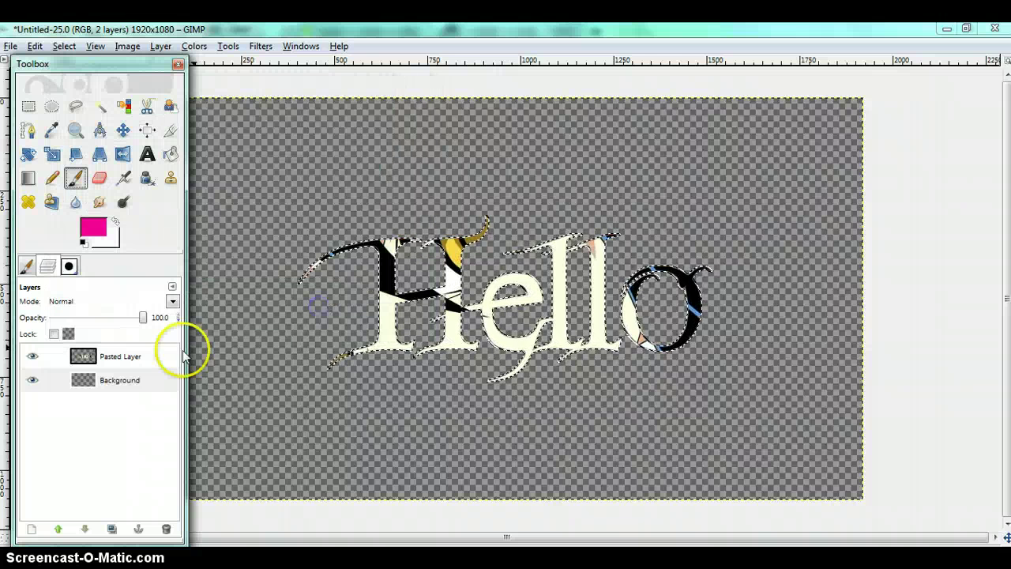
Step: Enlarge the paintbrush and paint pink along the Hello letter edges on Background
click(28, 267)
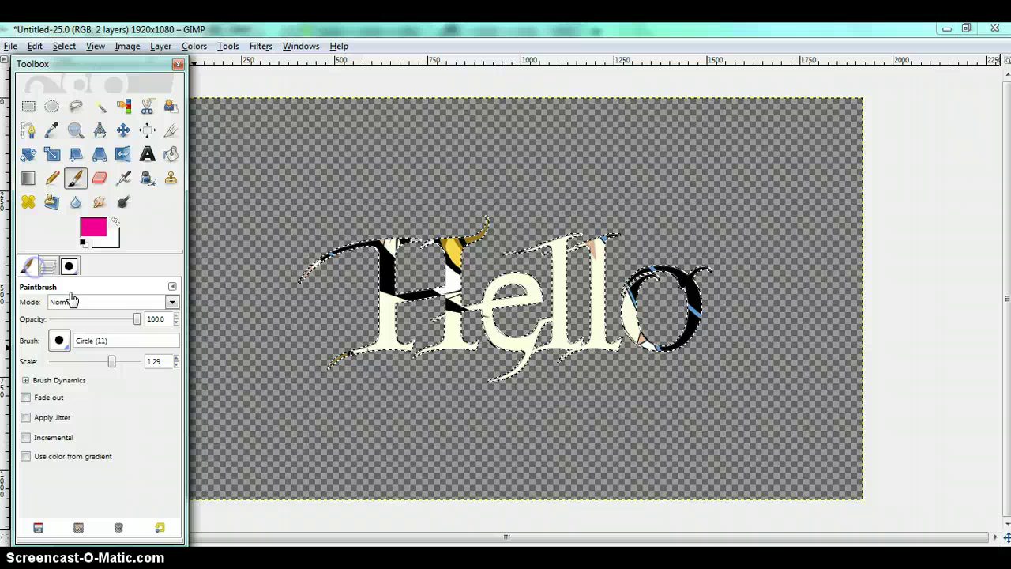
drag(114, 362, 131, 359)
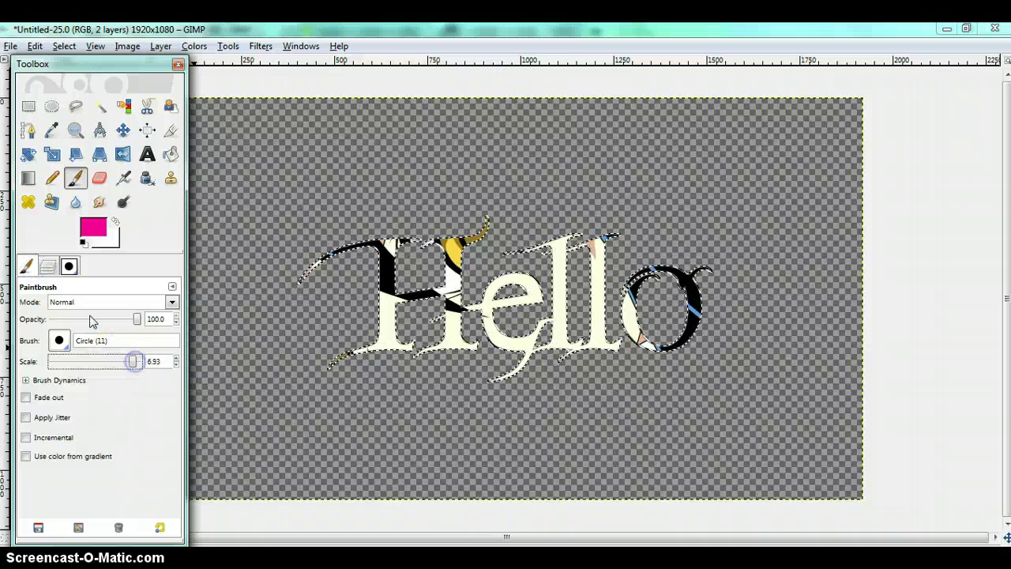
click(48, 269)
click(119, 381)
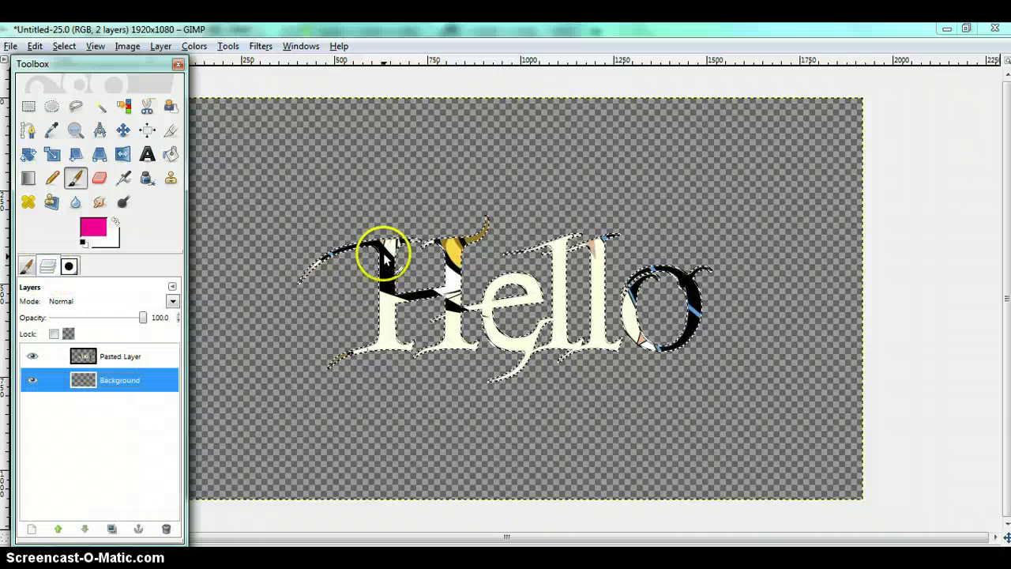
drag(373, 246, 354, 241)
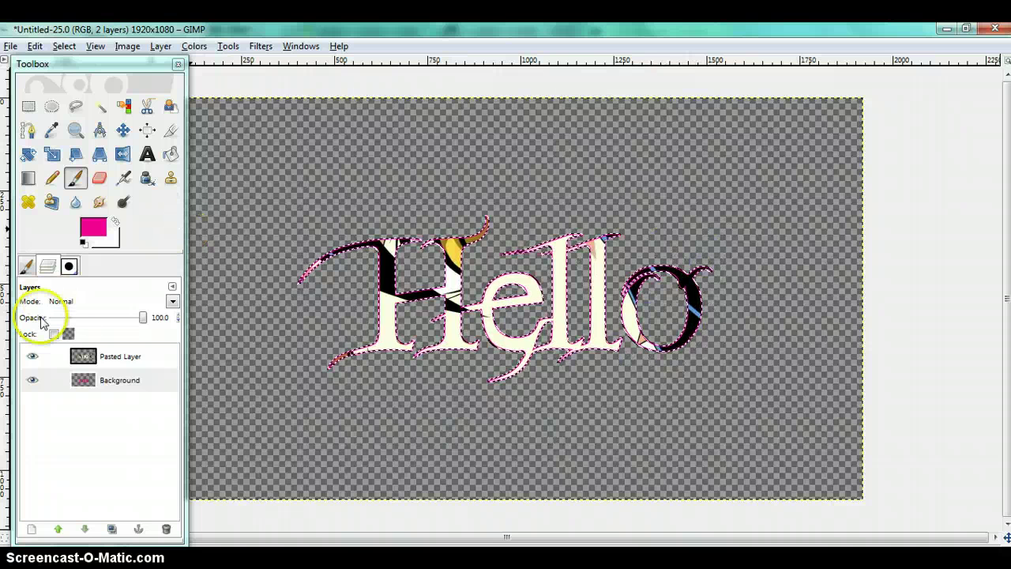
Step: Merge the Pasted Layer down into the Background layer
click(106, 360)
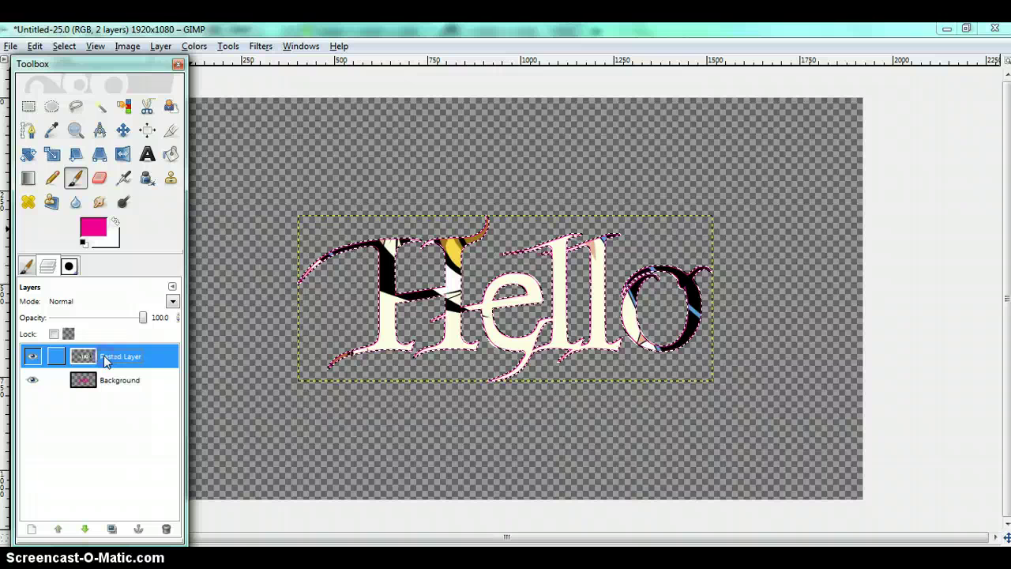
click(174, 47)
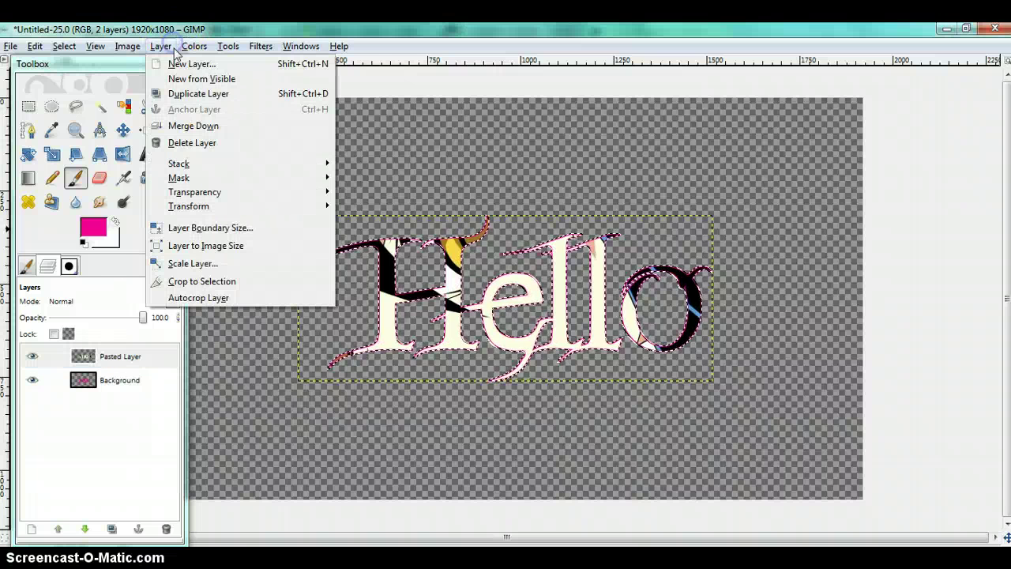
click(207, 125)
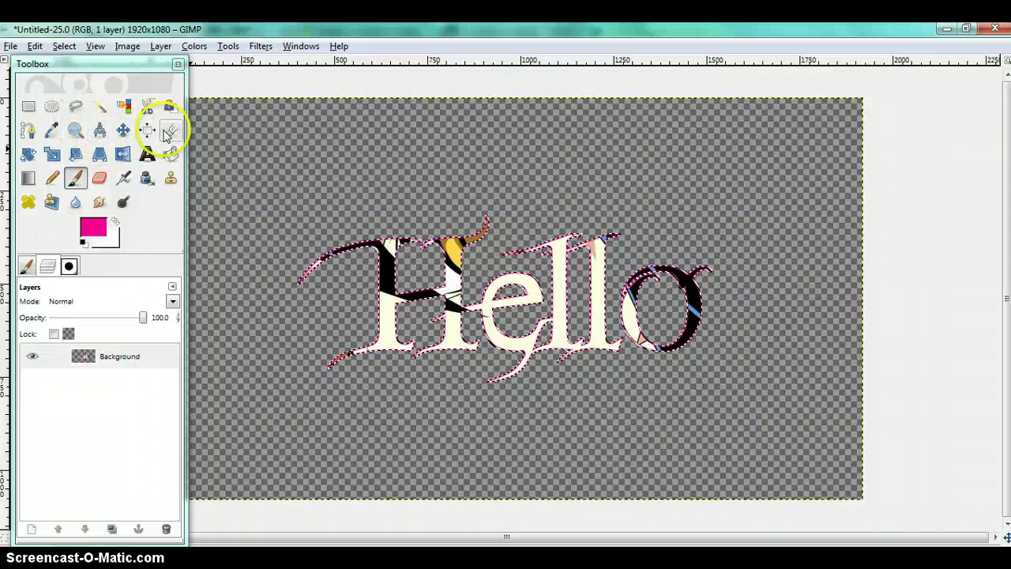
Step: Crop the canvas tightly around the Hello lettering to 1168×472
click(169, 132)
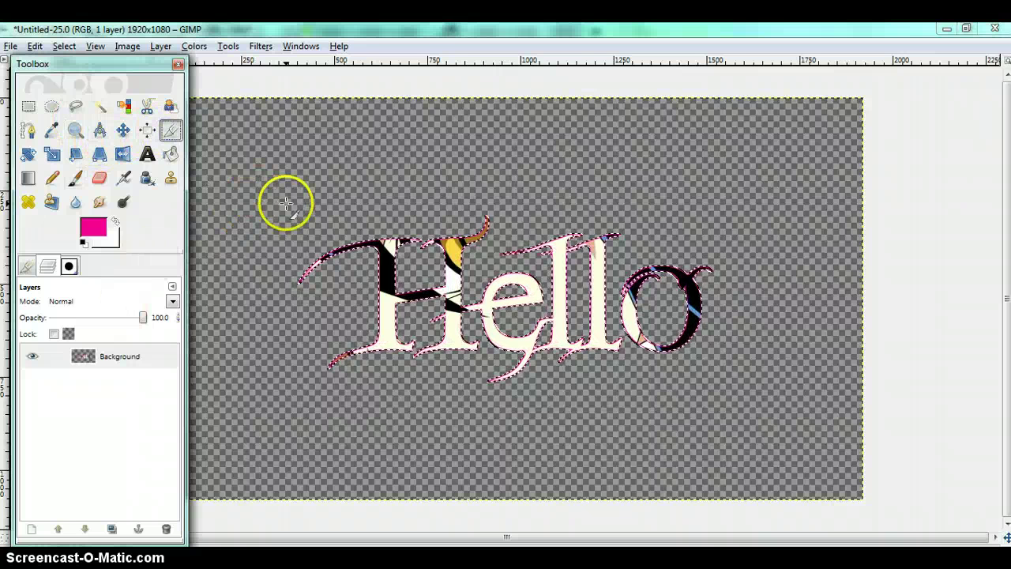
drag(285, 203, 715, 386)
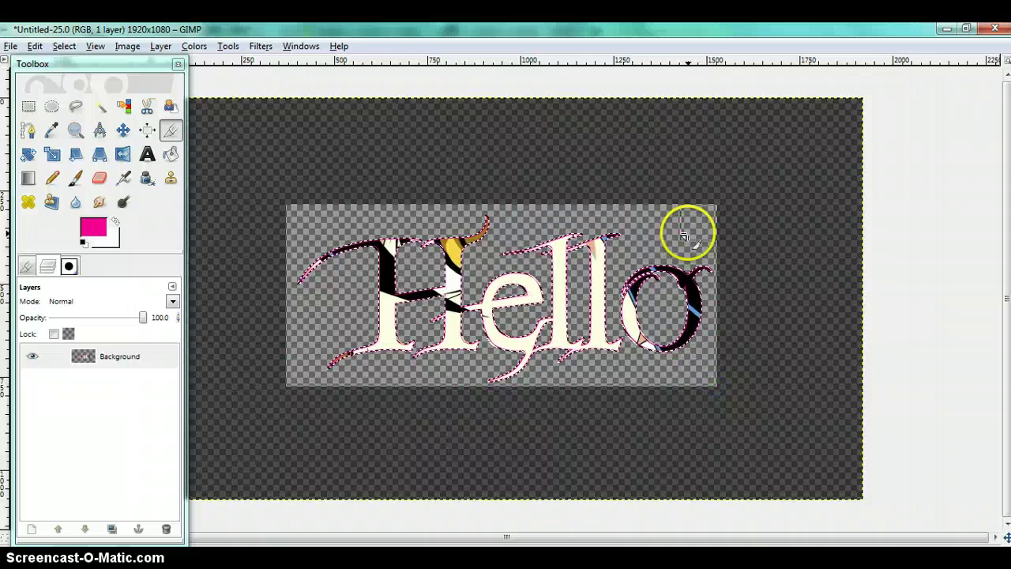
mouse_move(684, 237)
mouse_down()
mouse_move(700, 221)
mouse_move(700, 241)
mouse_move(703, 233)
mouse_up()
drag(703, 350, 713, 362)
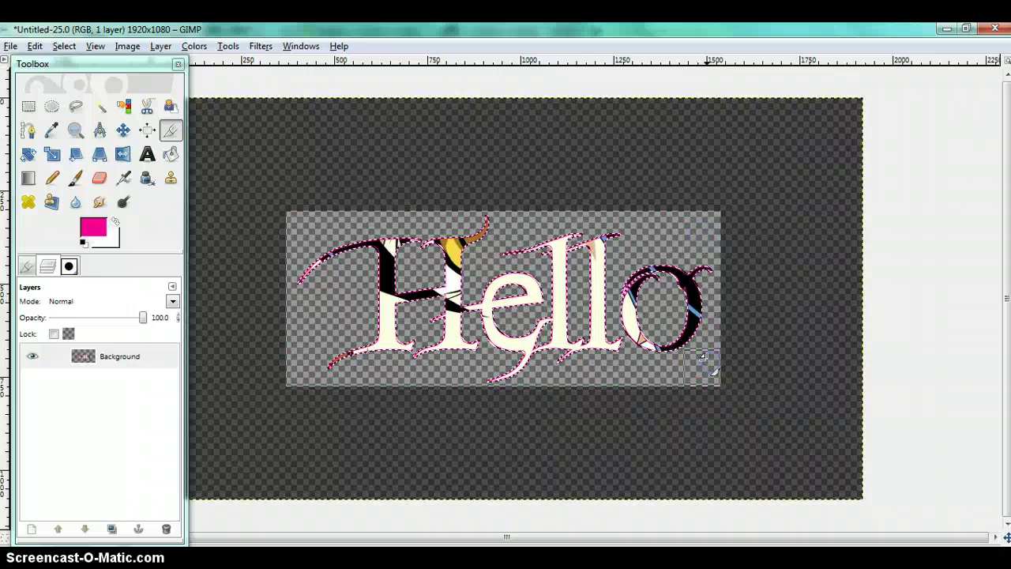
click(589, 342)
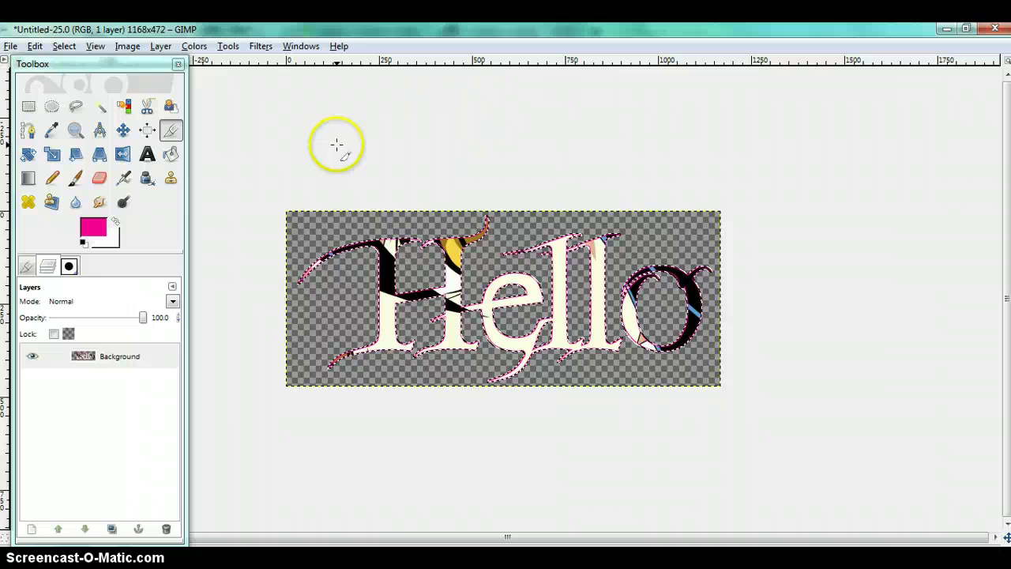
Step: Export the image as HelloText.gif in Downloads, accepting the GIF export options
click(10, 46)
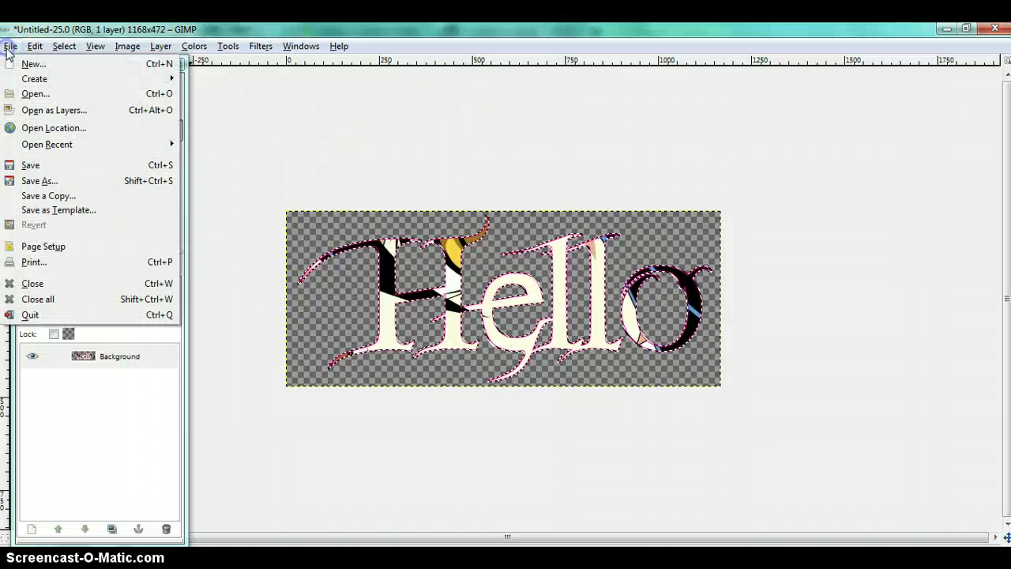
click(71, 182)
text(HelloText.gif)
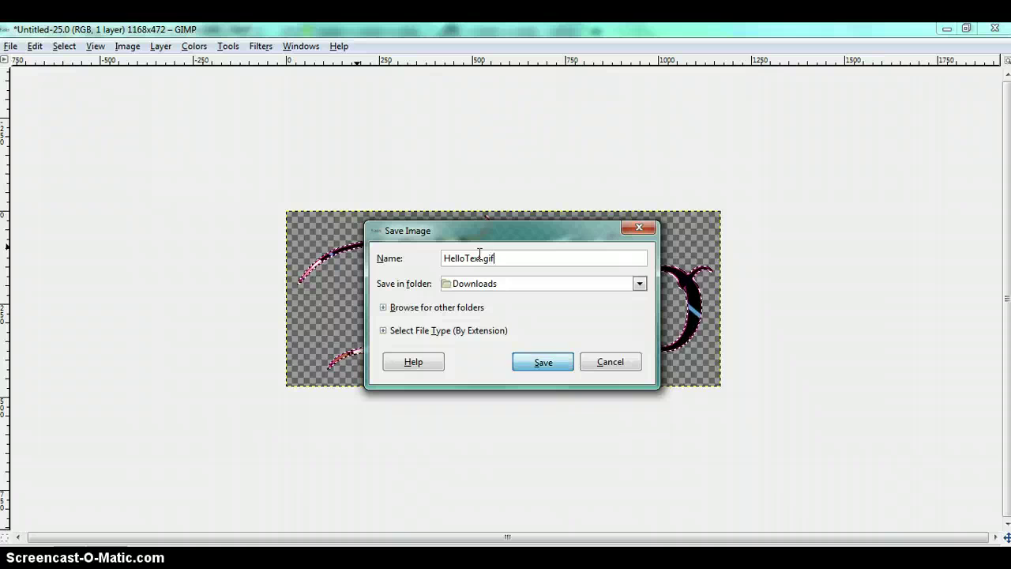
key(Return)
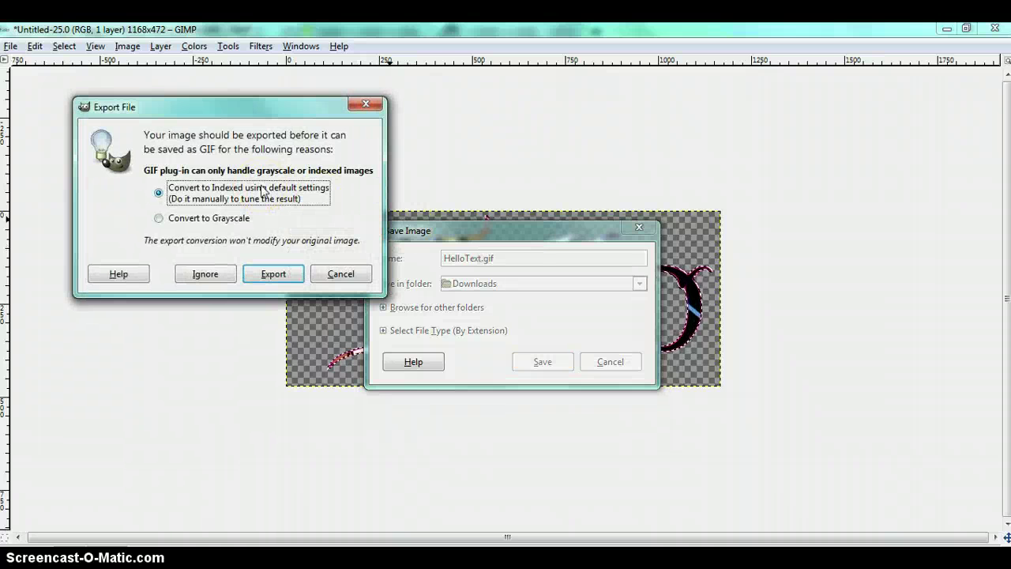
click(269, 271)
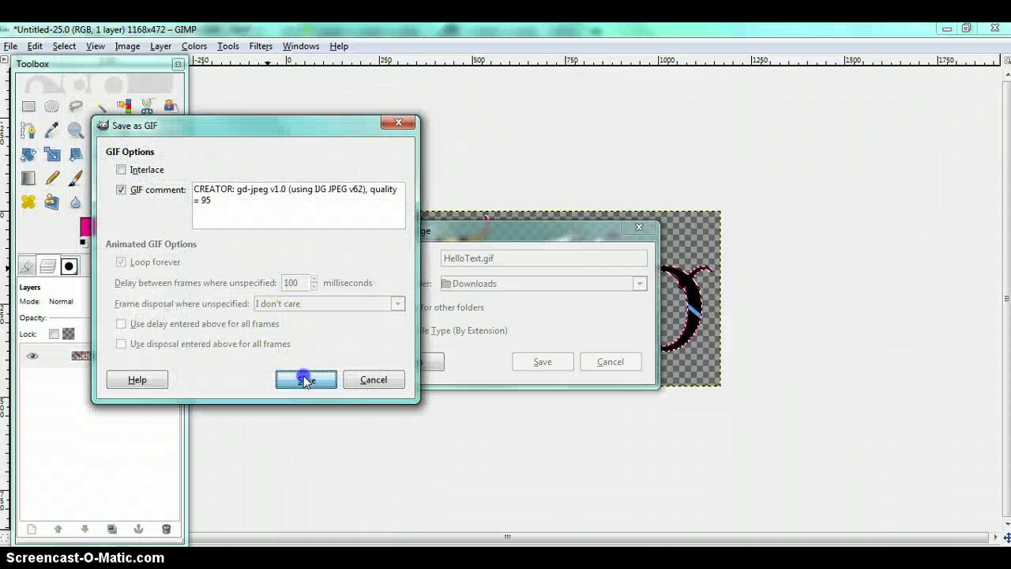
click(306, 379)
key(alt+Tab)
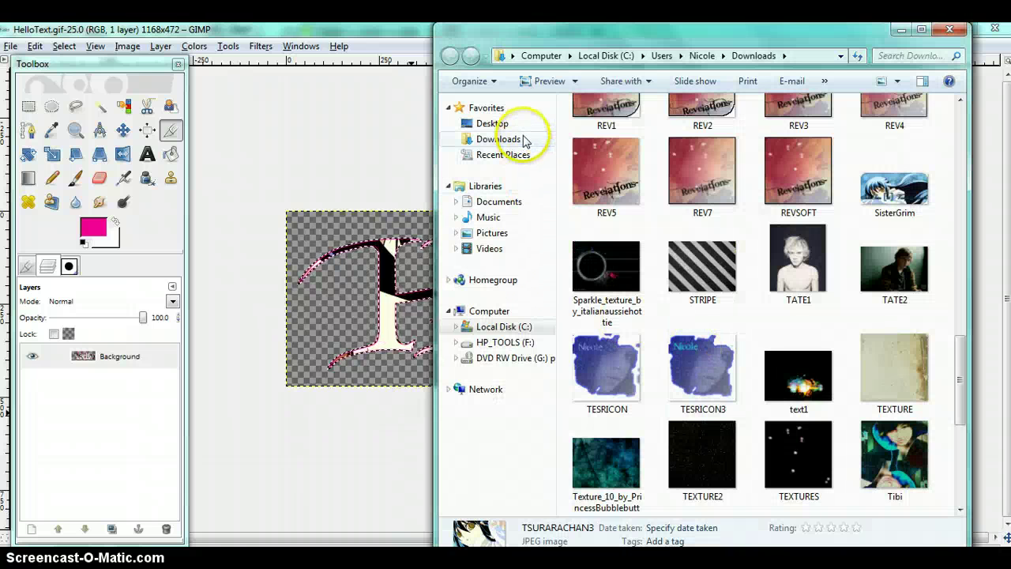
Step: Browse the Downloads folder in Explorer and select HelloText.gif (1168×472, 34.7 KB)
click(512, 139)
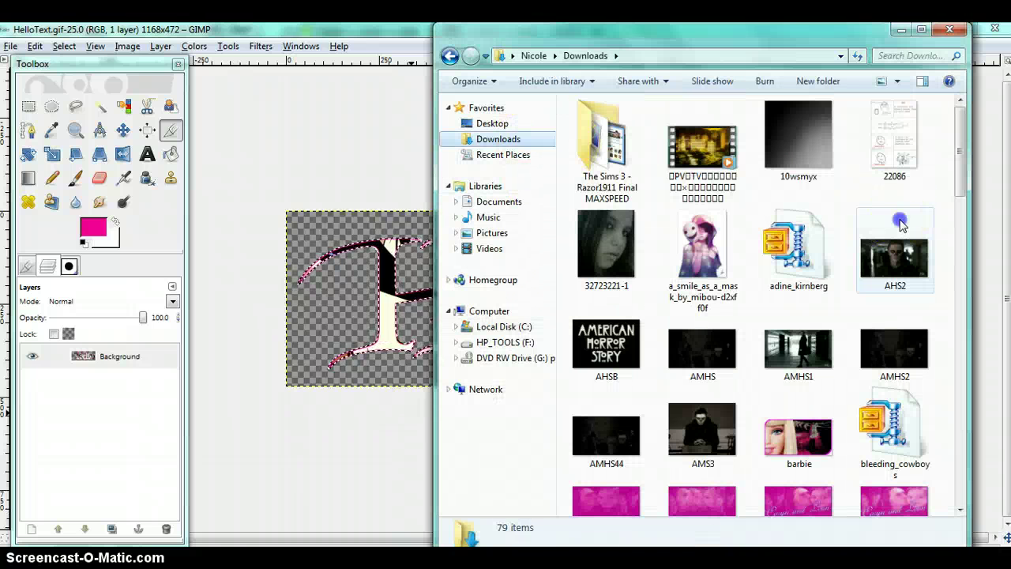
click(901, 226)
key(Down)
key(Down)
key(Down)
key(Down)
key(Down)
key(Down)
key(Down)
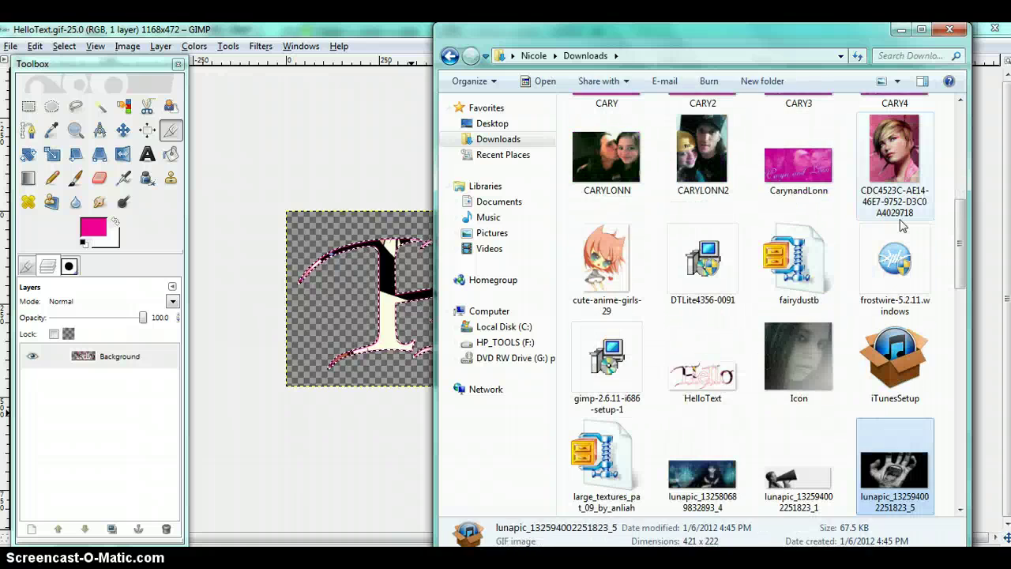
key(Down)
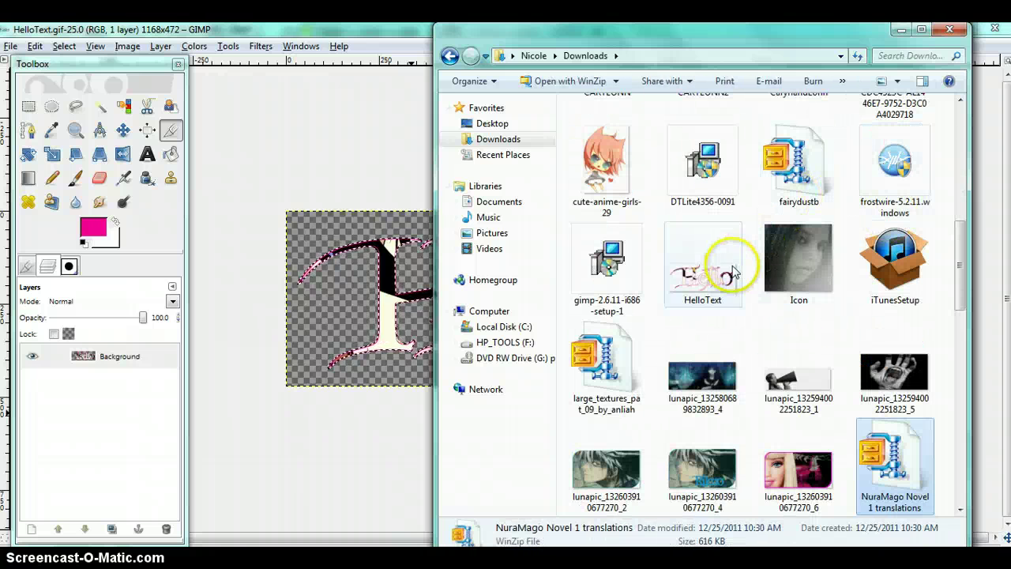
click(734, 271)
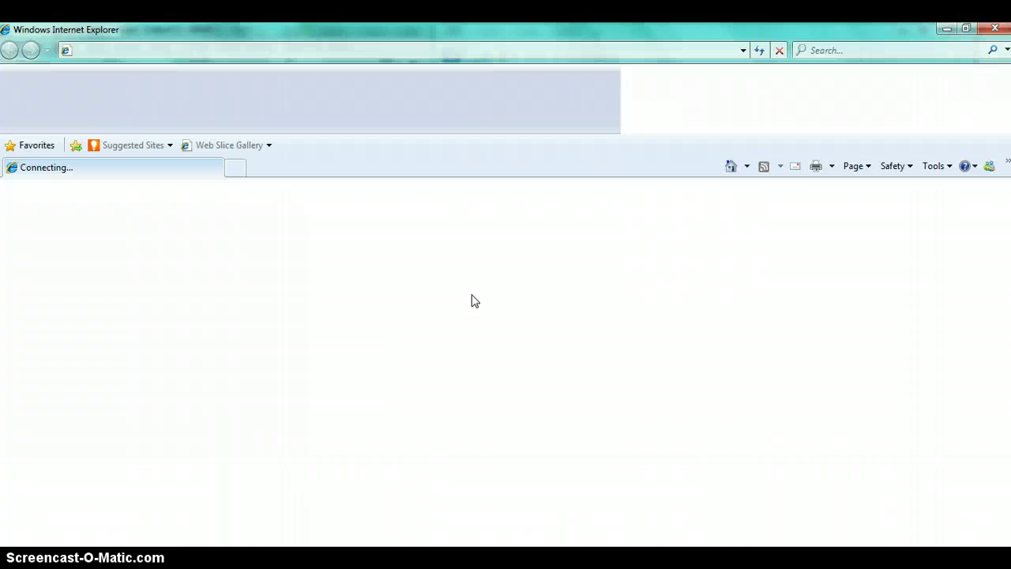
Step: Open the saved HelloText.gif in Internet Explorer to preview the pink-outlined Hello lettering
click(386, 162)
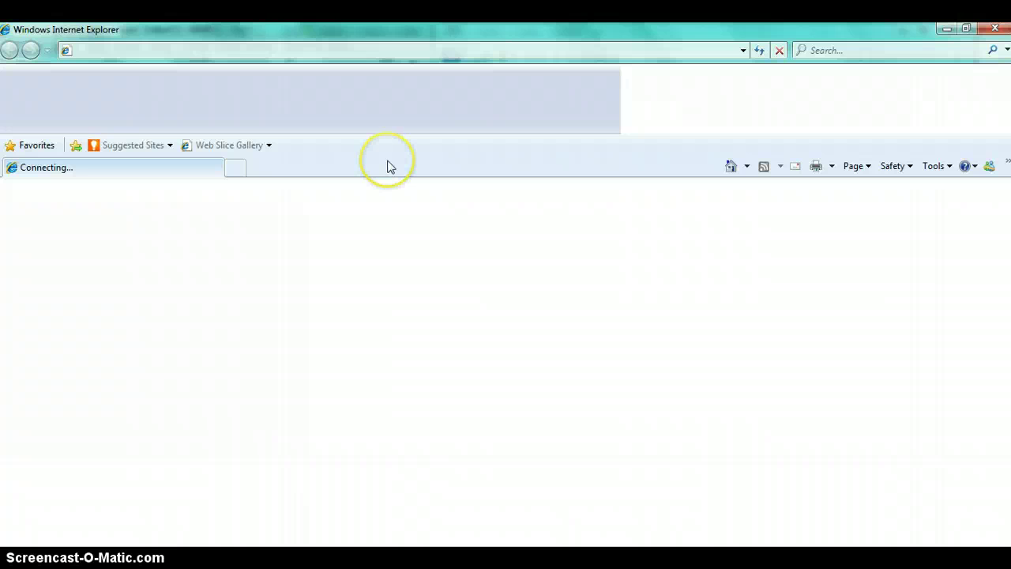
click(316, 240)
click(297, 269)
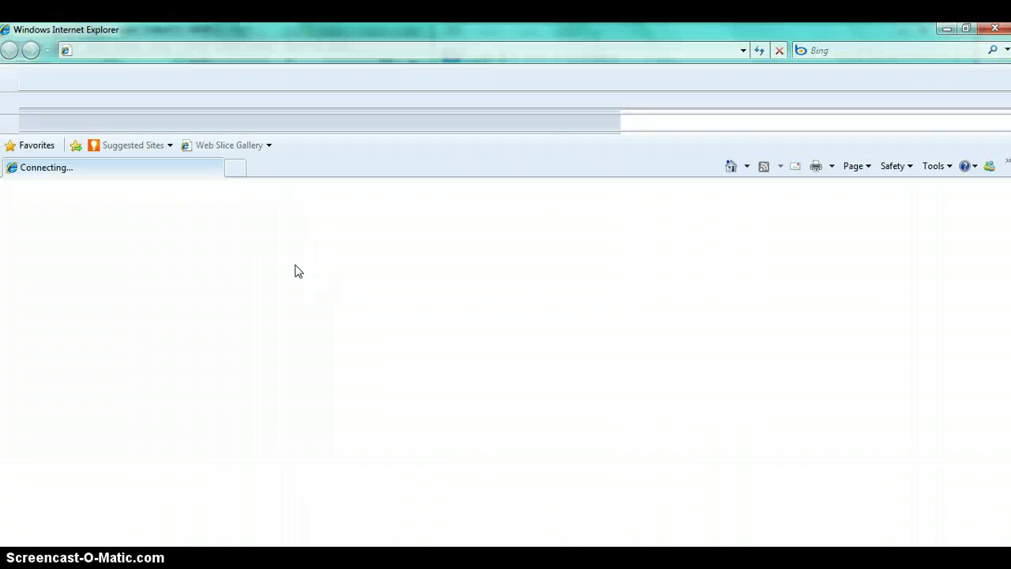
click(383, 308)
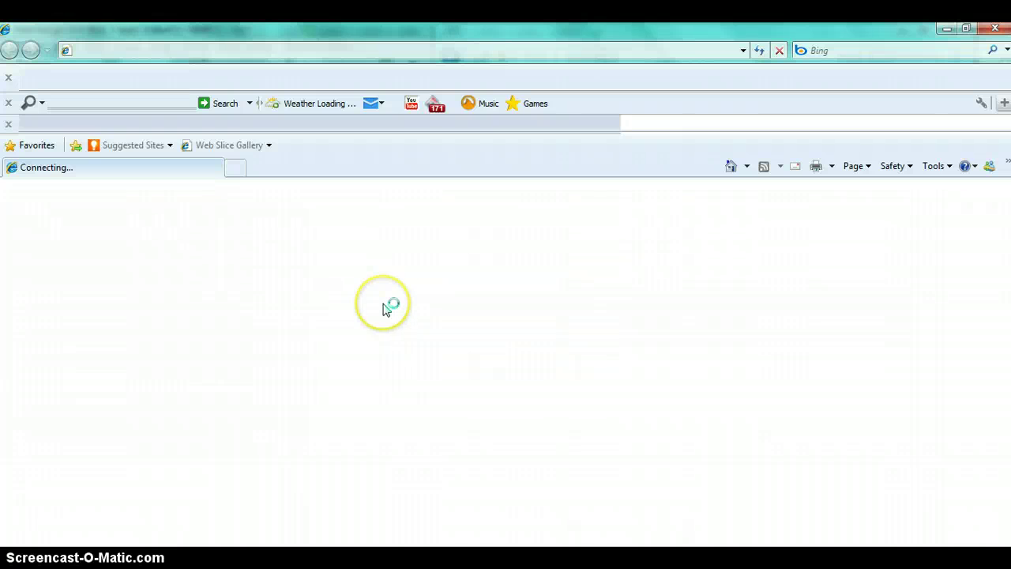